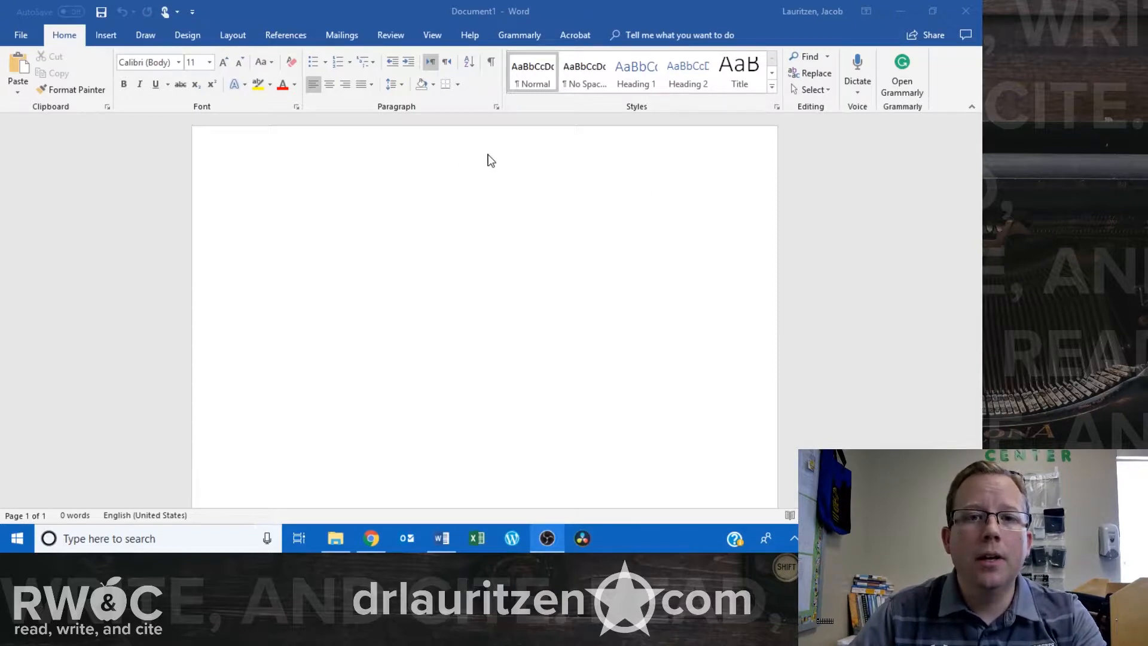
Insert a page number at the top of the page using the right-aligned Plain Number 3 style.
click(112, 36)
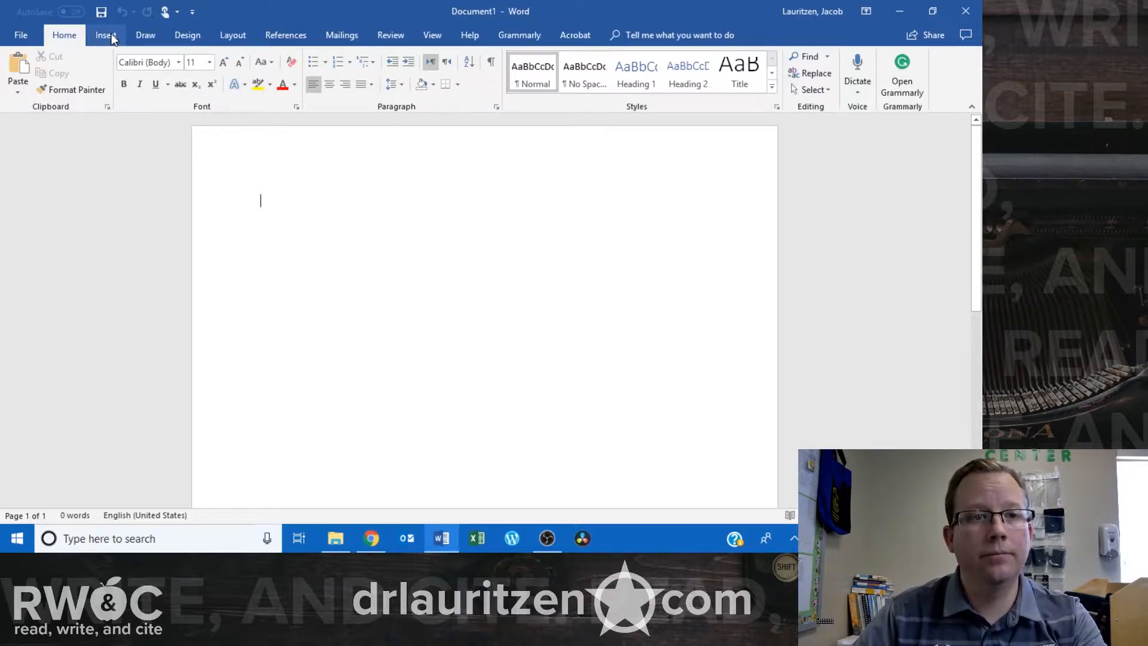
click(112, 37)
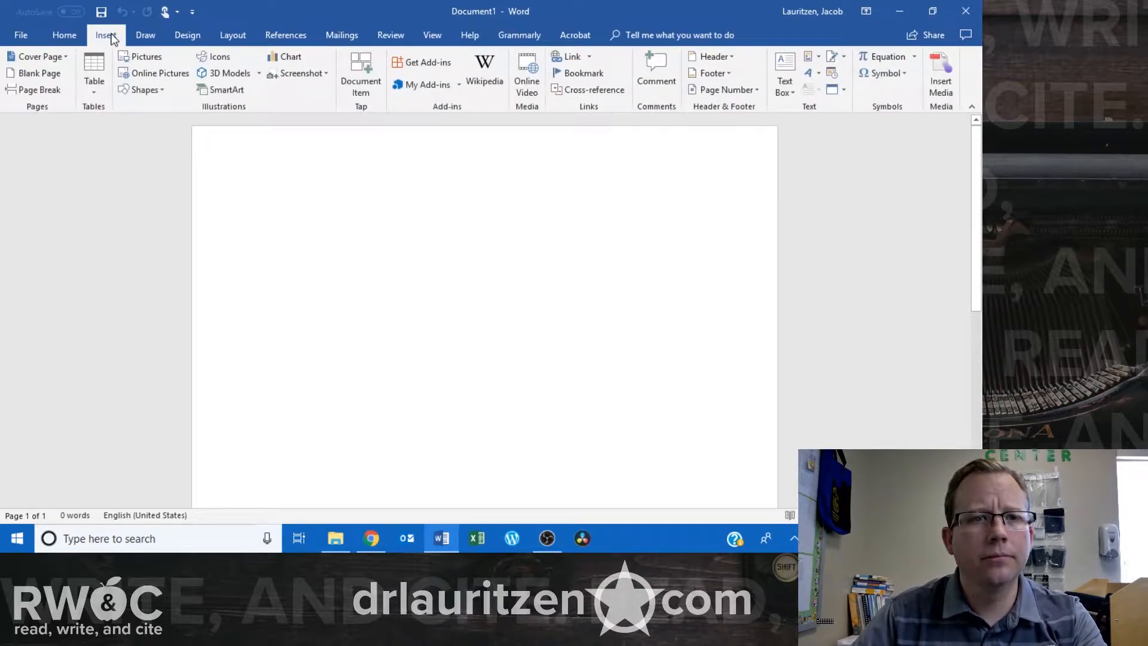
click(733, 88)
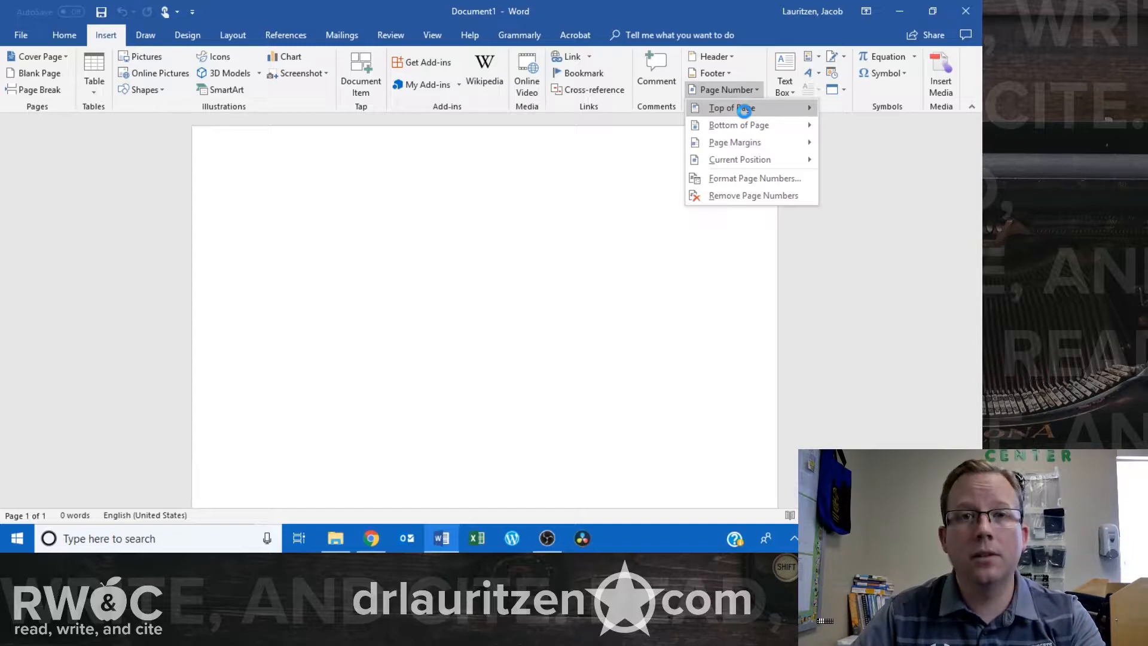
click(745, 110)
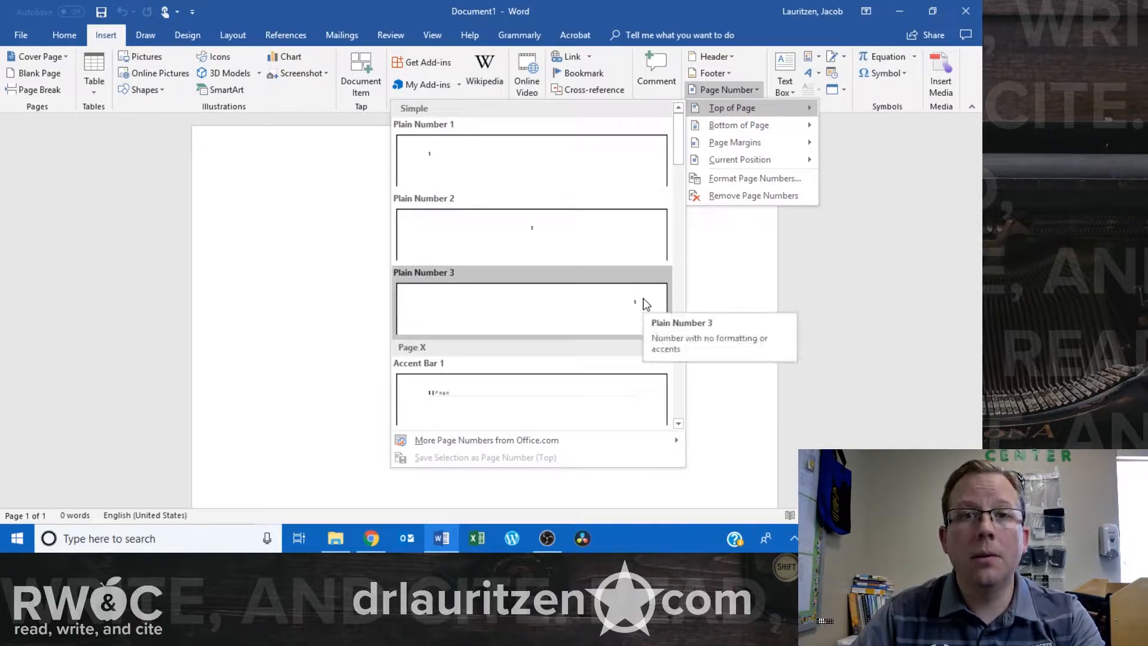
click(646, 305)
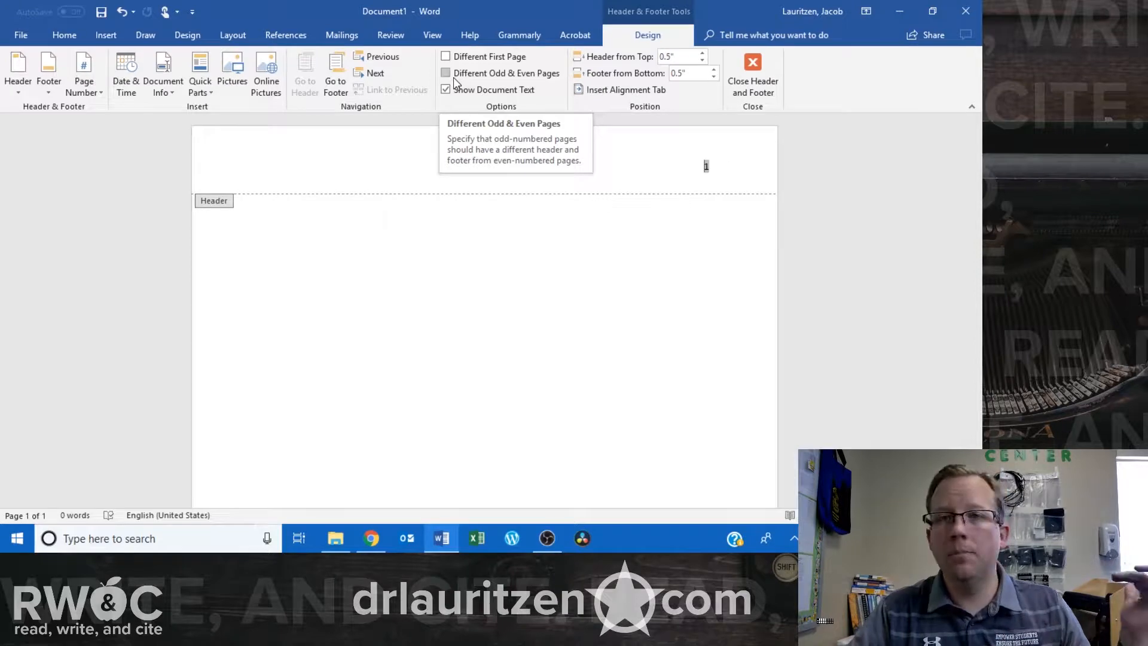
Add the text "Last Name" followed by a space before the page number in the header.
click(705, 173)
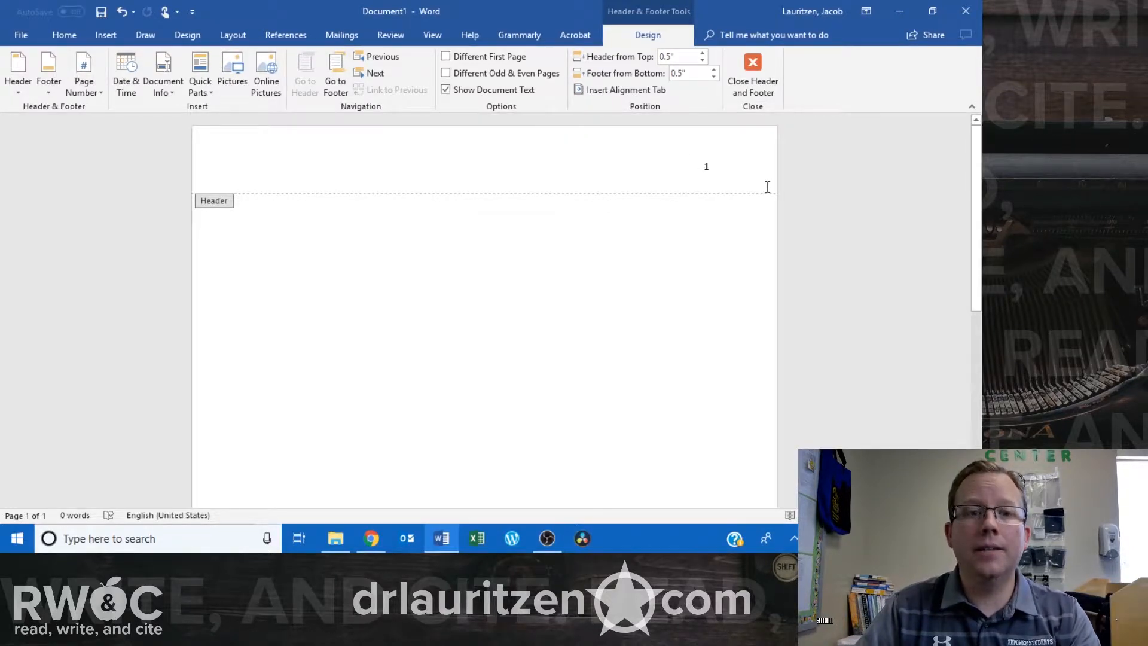
key(BackSpace)
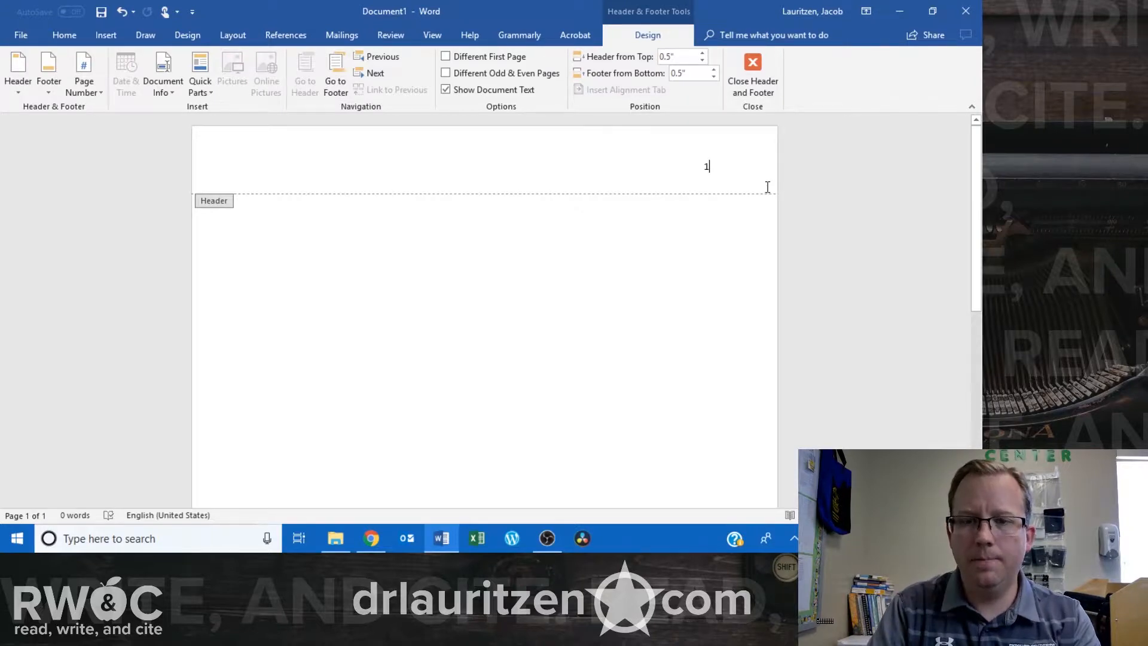
double_click(707, 166)
key(Left)
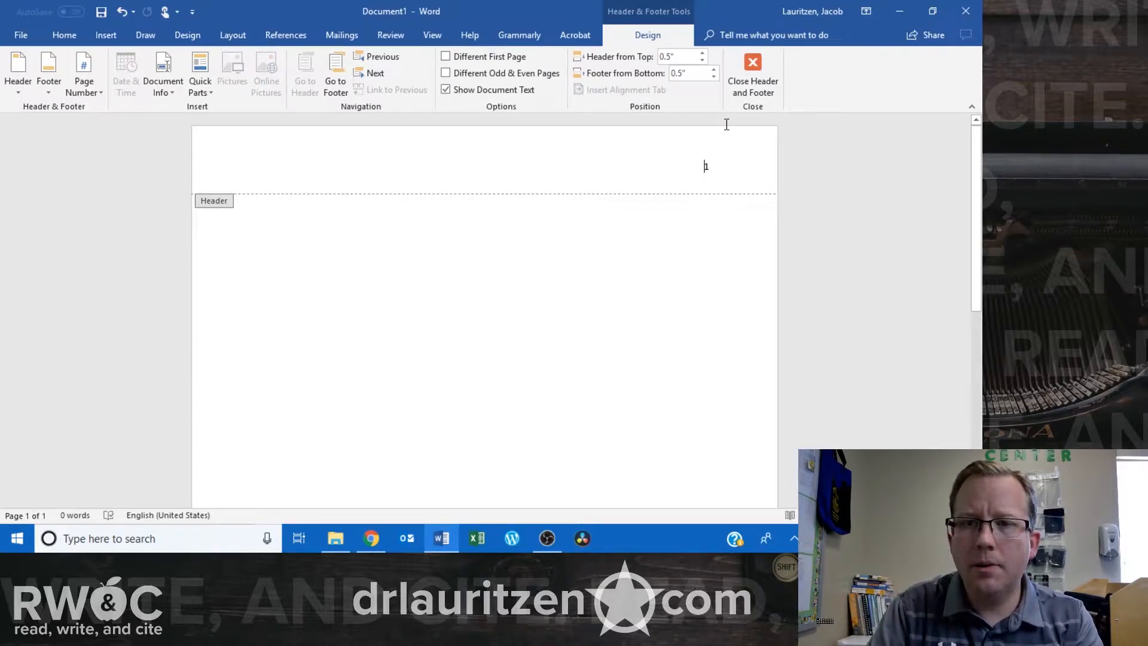
text(Last Name)
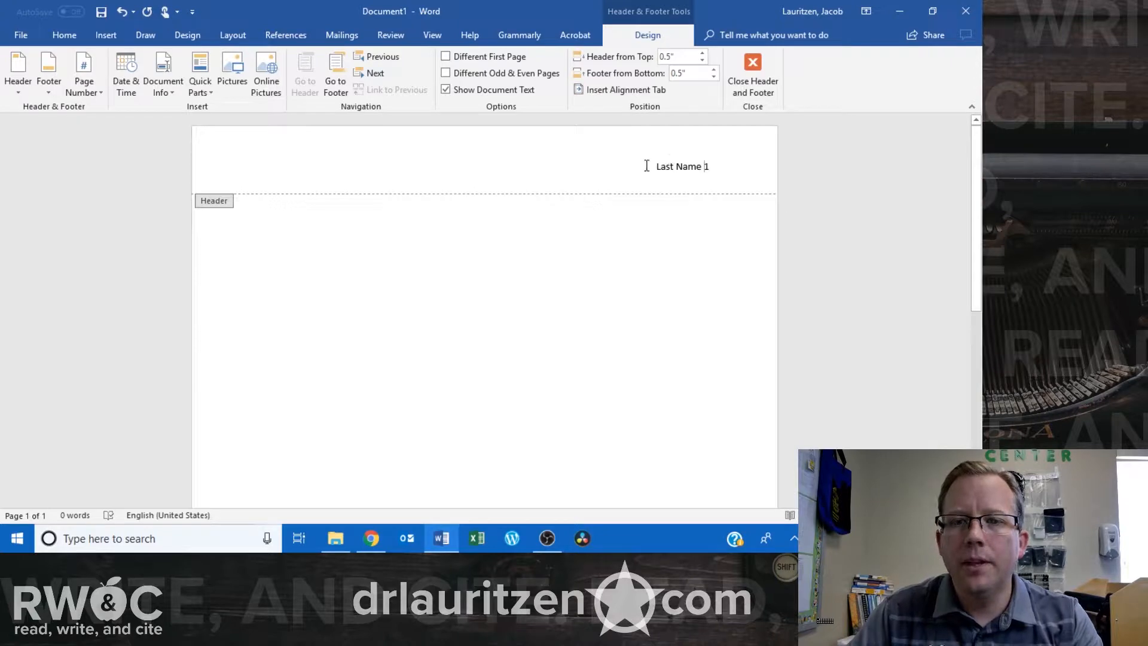
Format the whole header text in Times New Roman, size 12, and return to the document body.
drag(647, 165, 725, 168)
click(64, 36)
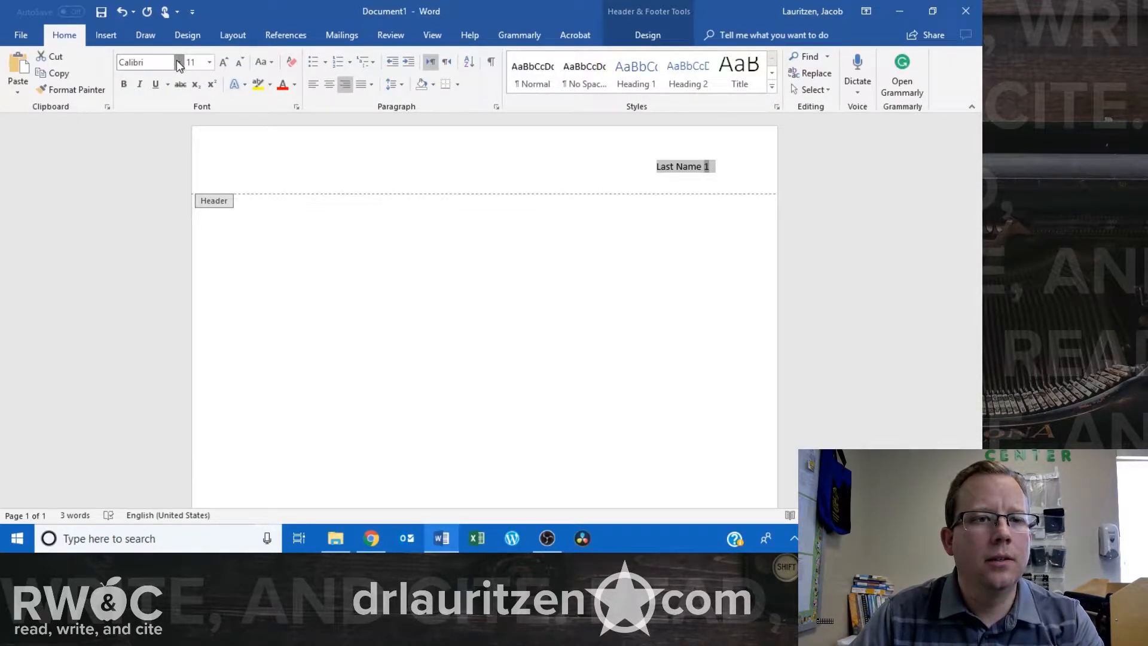
click(177, 62)
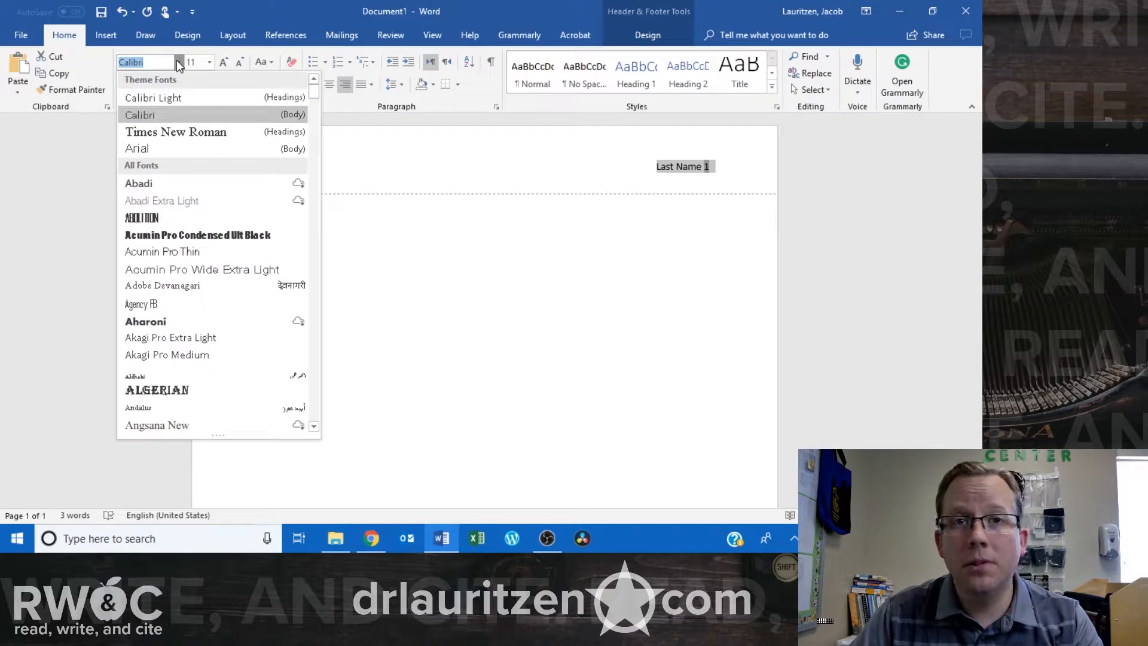
click(195, 132)
click(210, 62)
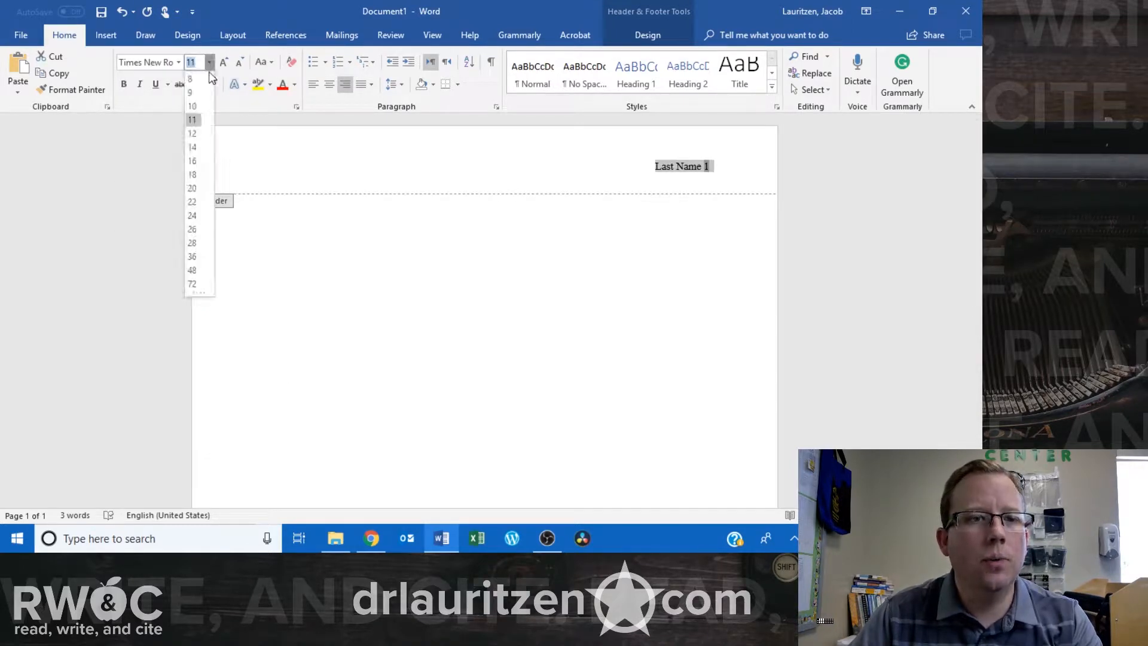
click(191, 134)
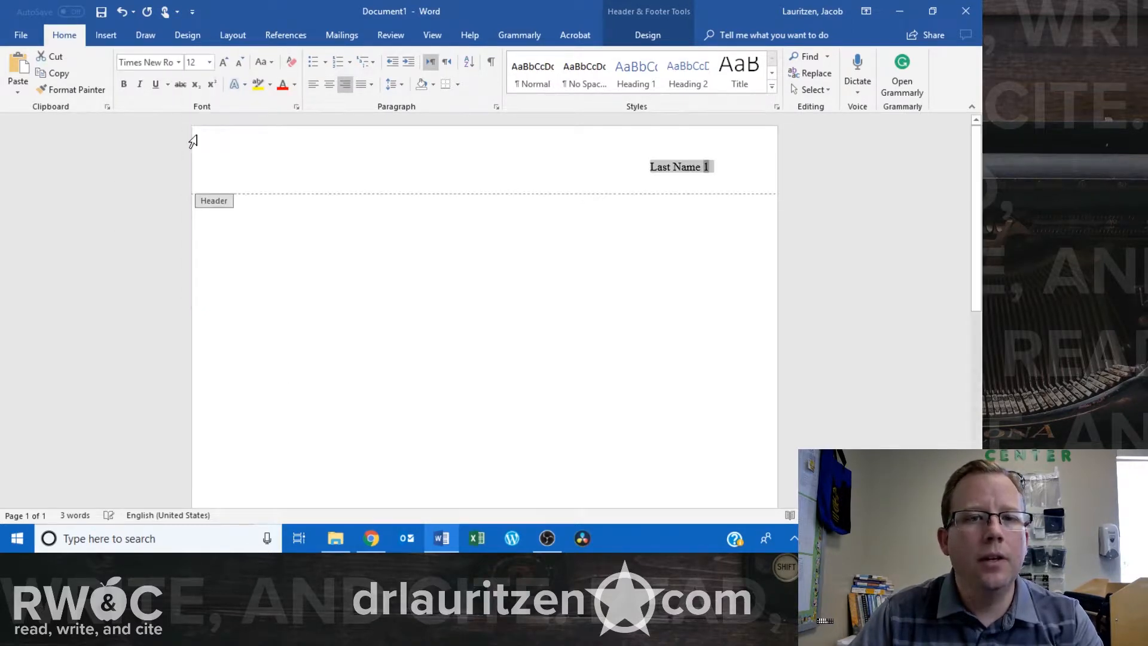
click(606, 168)
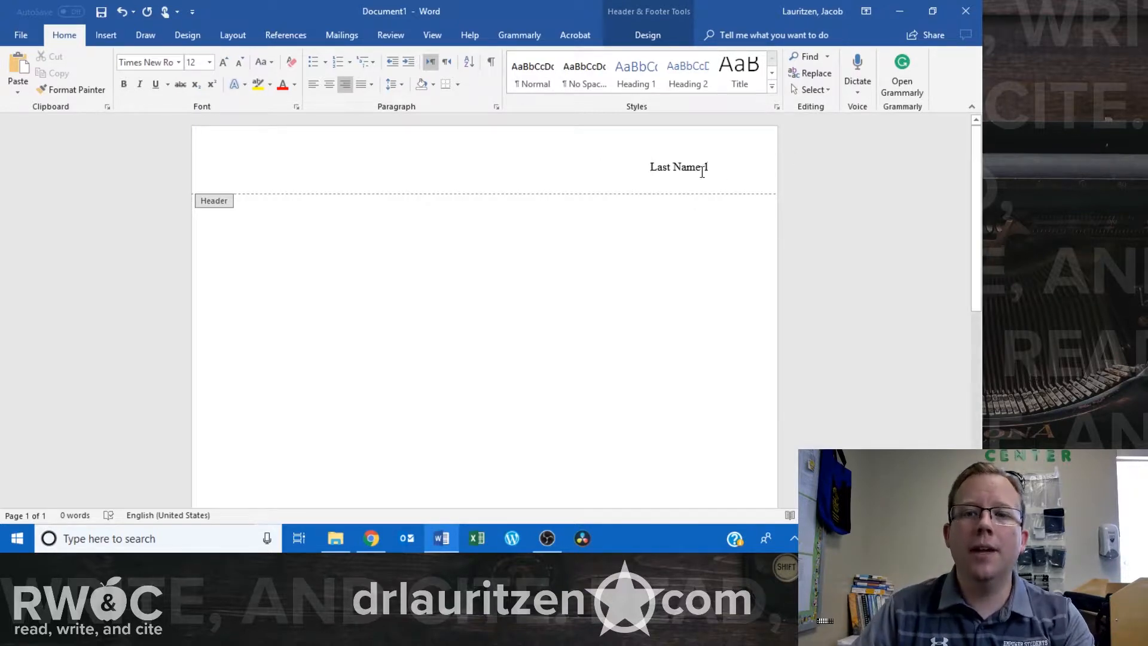
double_click(570, 303)
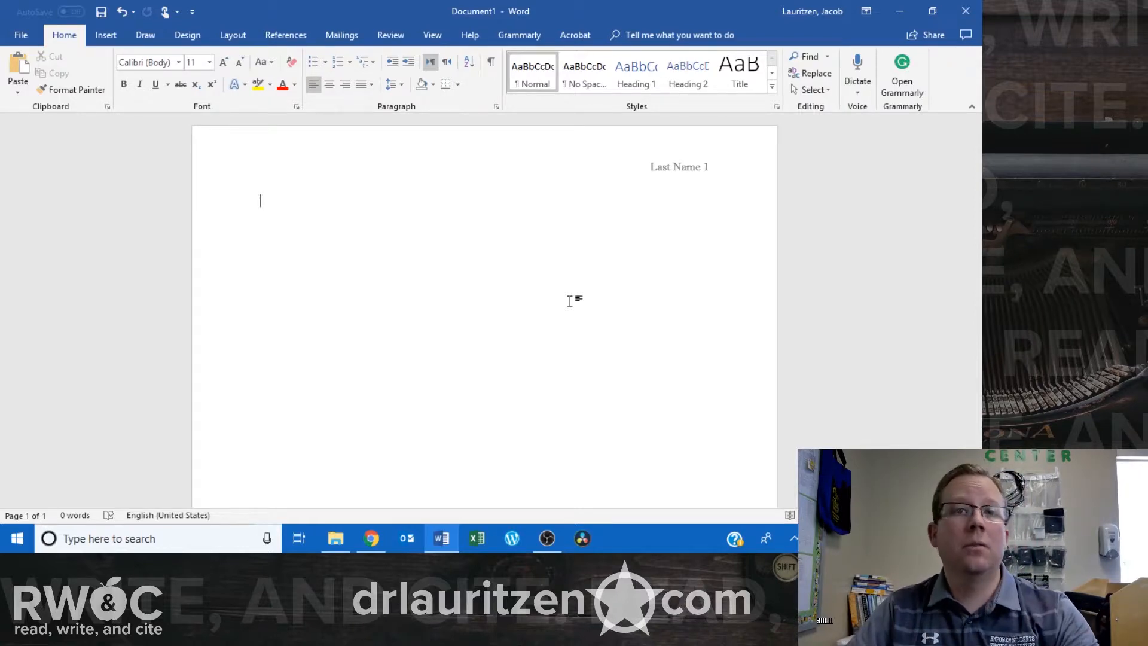
Set the line spacing of the document body to 2.0.
click(392, 84)
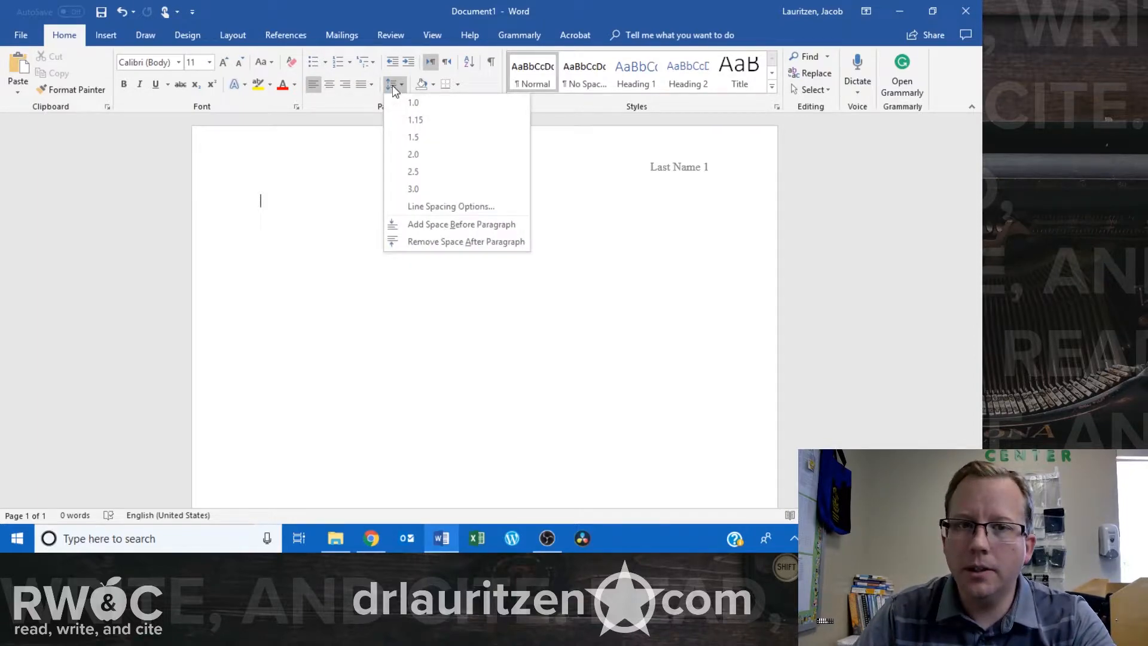
click(430, 155)
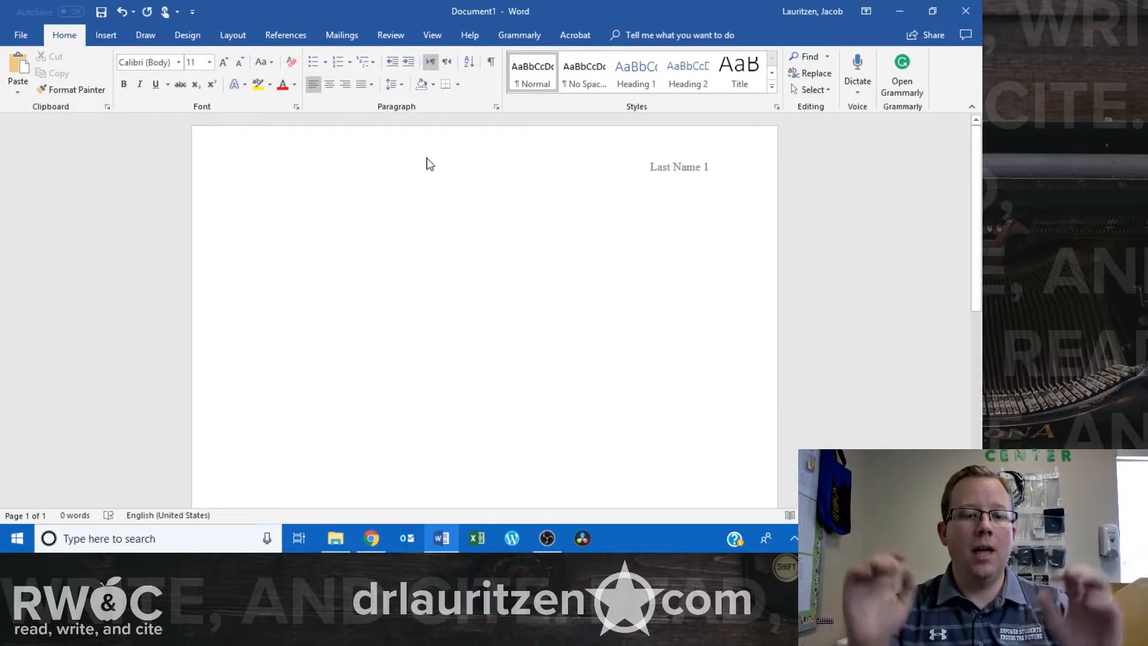
text(mdlkjlkjlk)
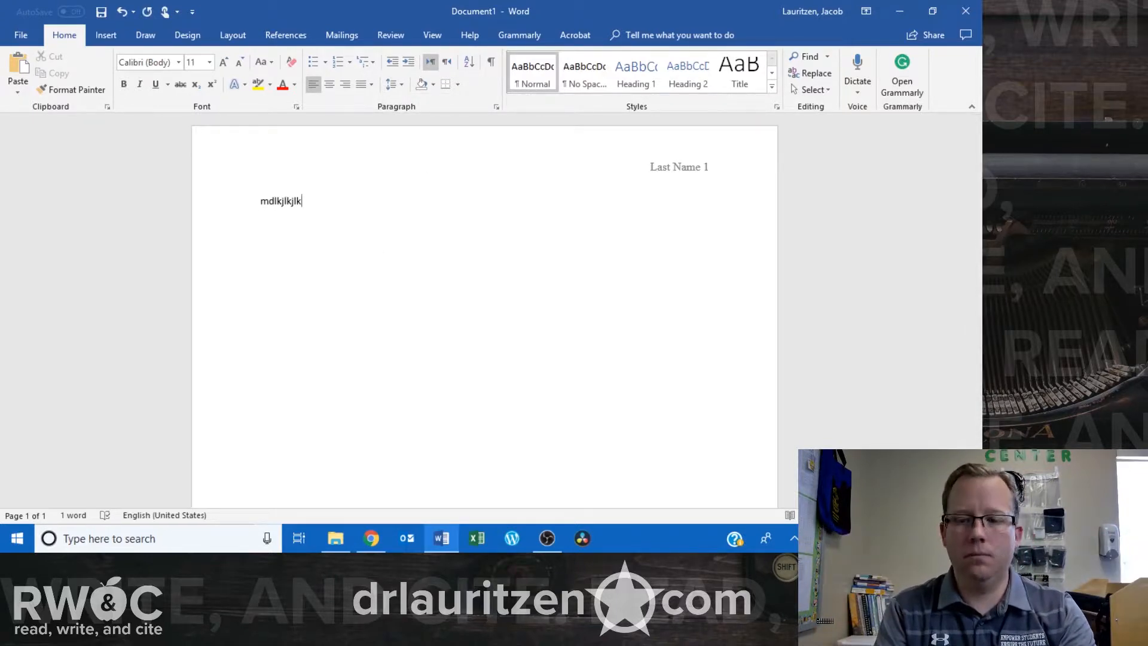
key(Return)
text(sdfsdfd)
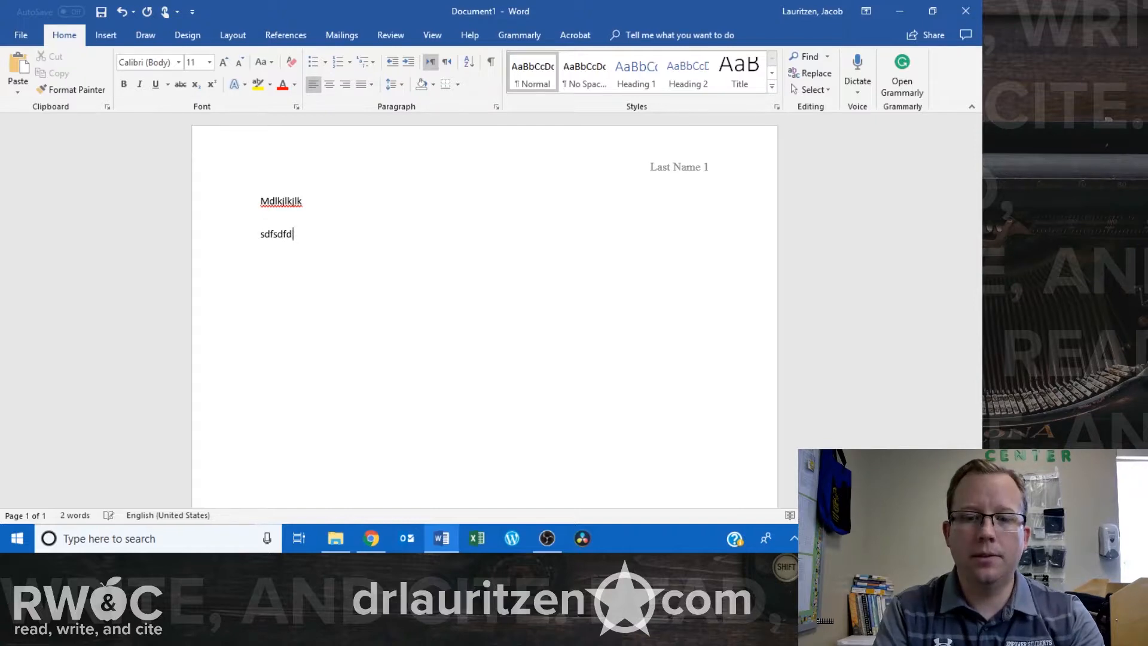
key(BackSpace)
key(BackSpace)
key(BackSpace)
key(BackSpace)
key(BackSpace)
key(BackSpace)
key(BackSpace)
key(BackSpace)
key(BackSpace)
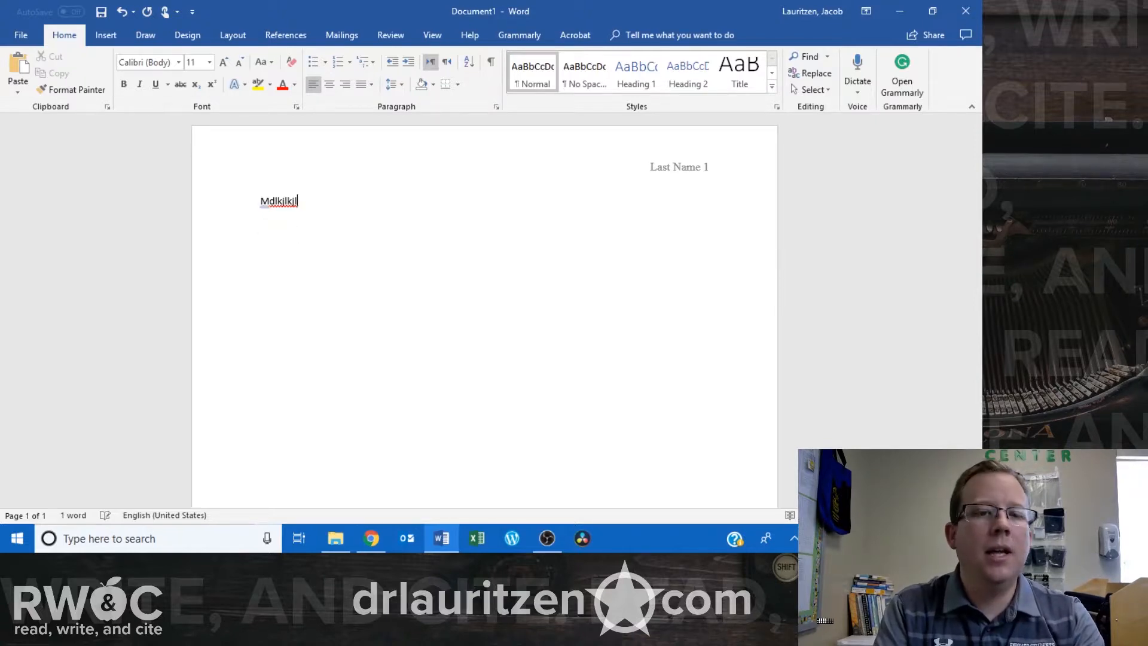
key(BackSpace)
key(BackSpace)
key(BackSpace)
key(BackSpace)
key(BackSpace)
key(BackSpace)
key(BackSpace)
key(BackSpace)
key(BackSpace)
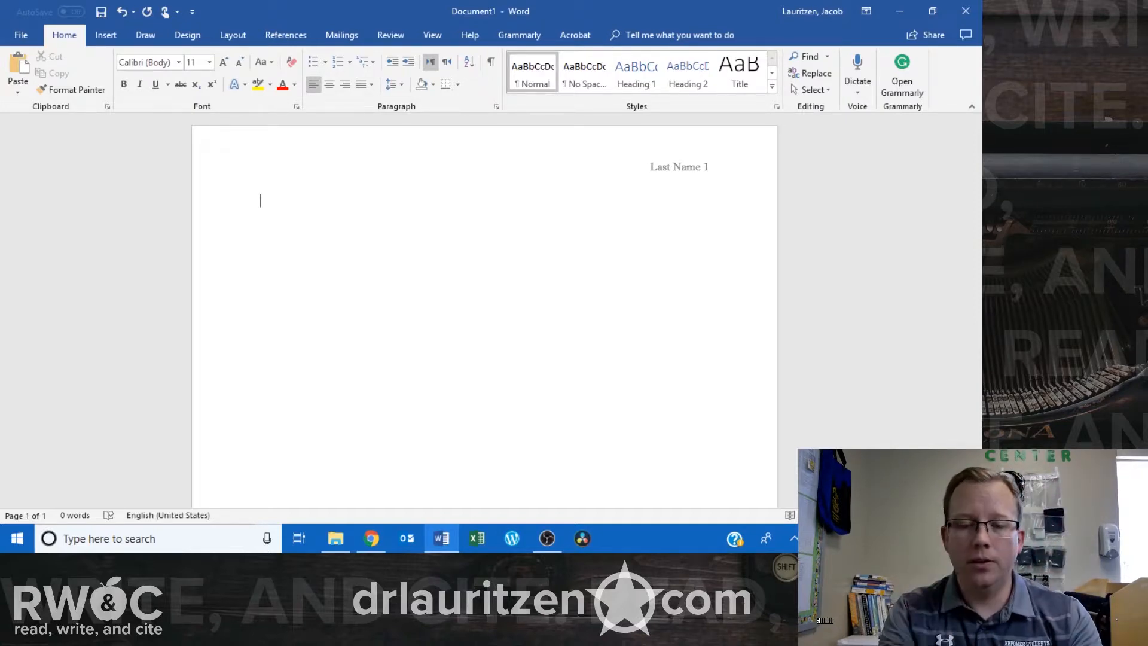
Enter the first three heading lines in the body as "Student Name", "Teacher's Name" and "Class Name", each on its own line.
text(Student Name)
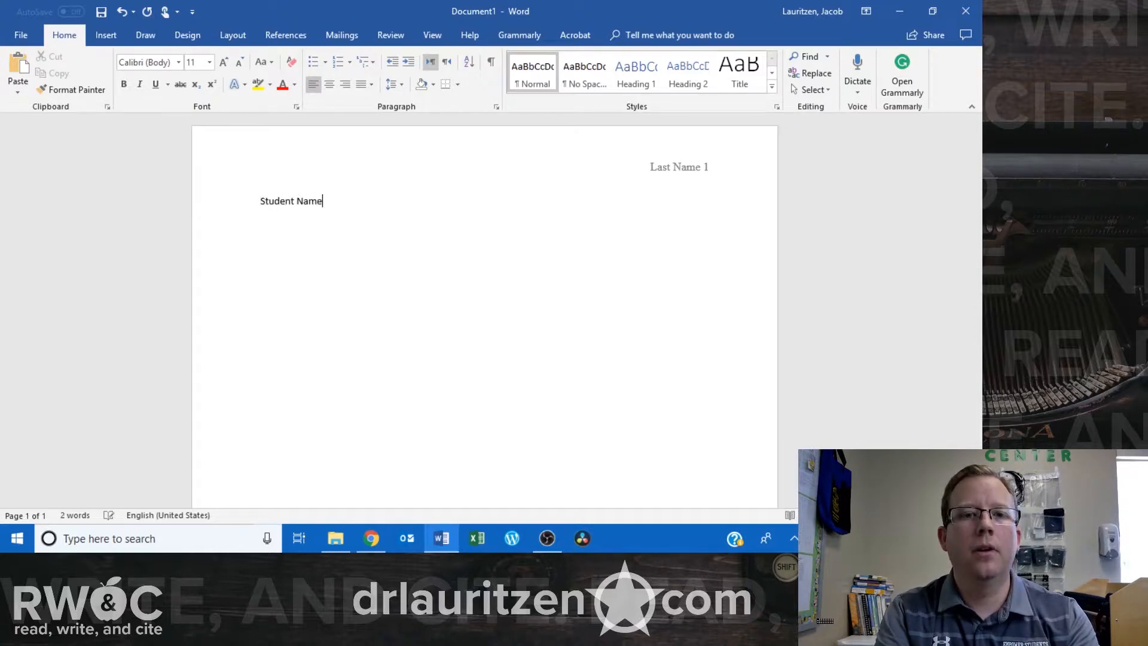
key(Return)
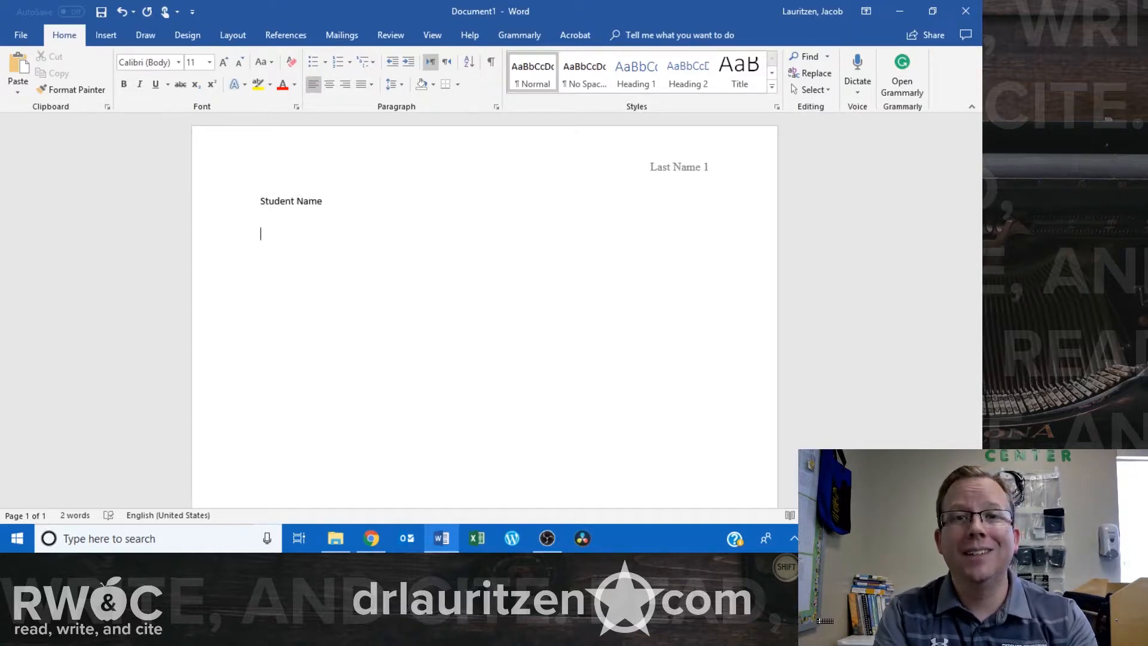
text(TEach)
key(BackSpace)
key(BackSpace)
key(BackSpace)
key(BackSpace)
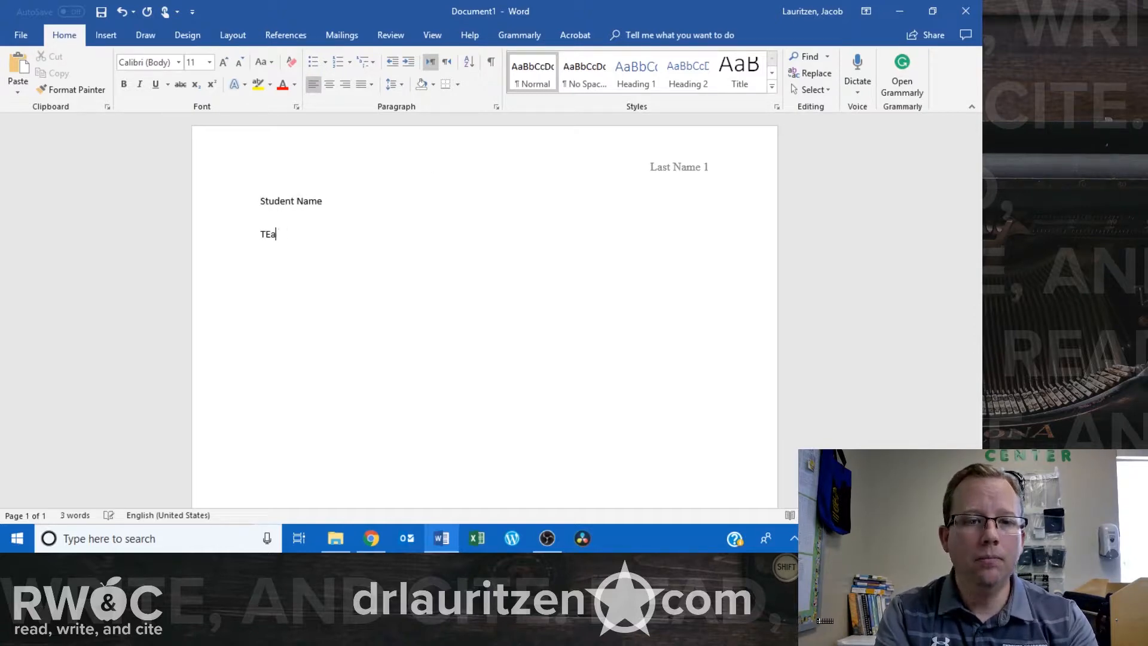
text(eacher's Name)
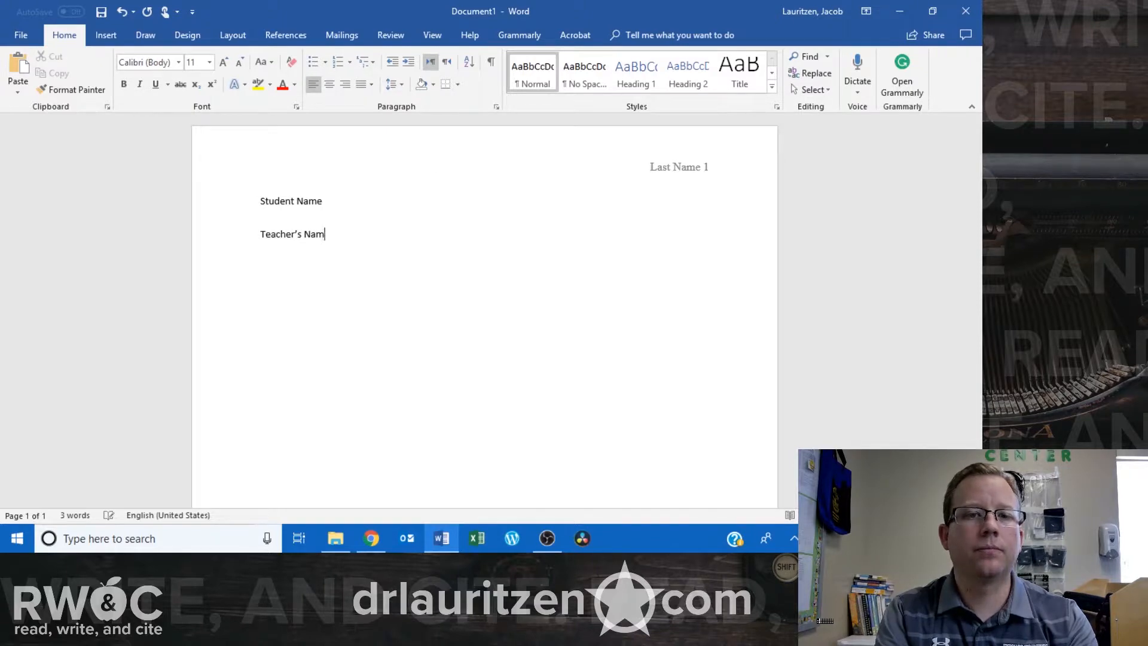
key(Return)
text(Class Name)
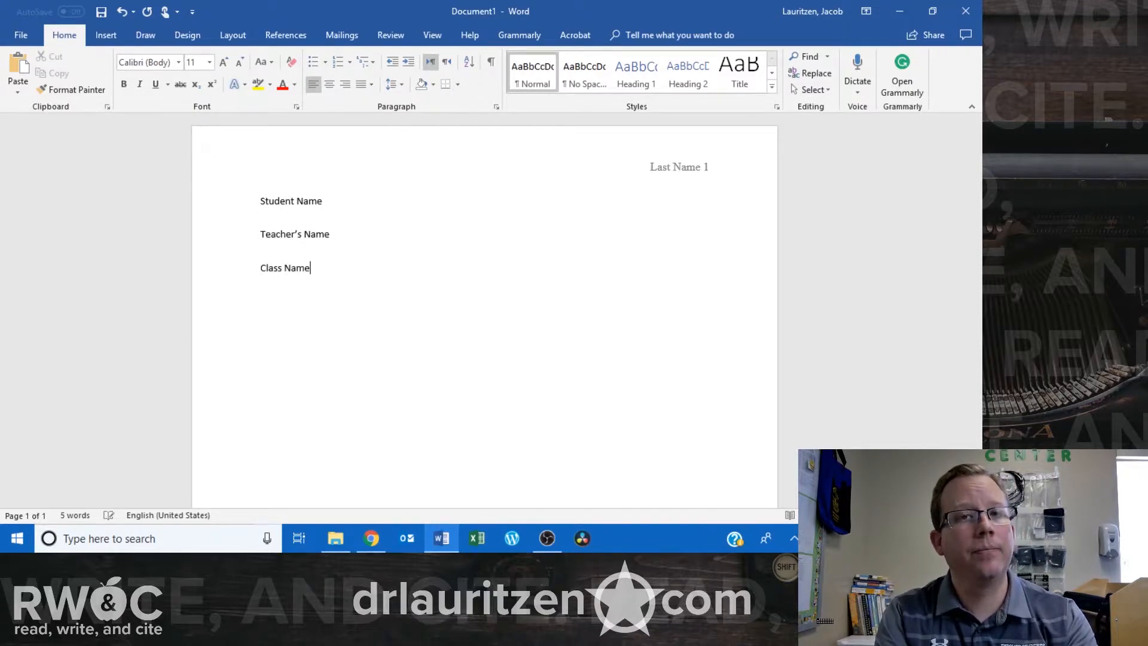
Add a date line reading "10 October 2018" below the class name.
key(Return)
text(Date)
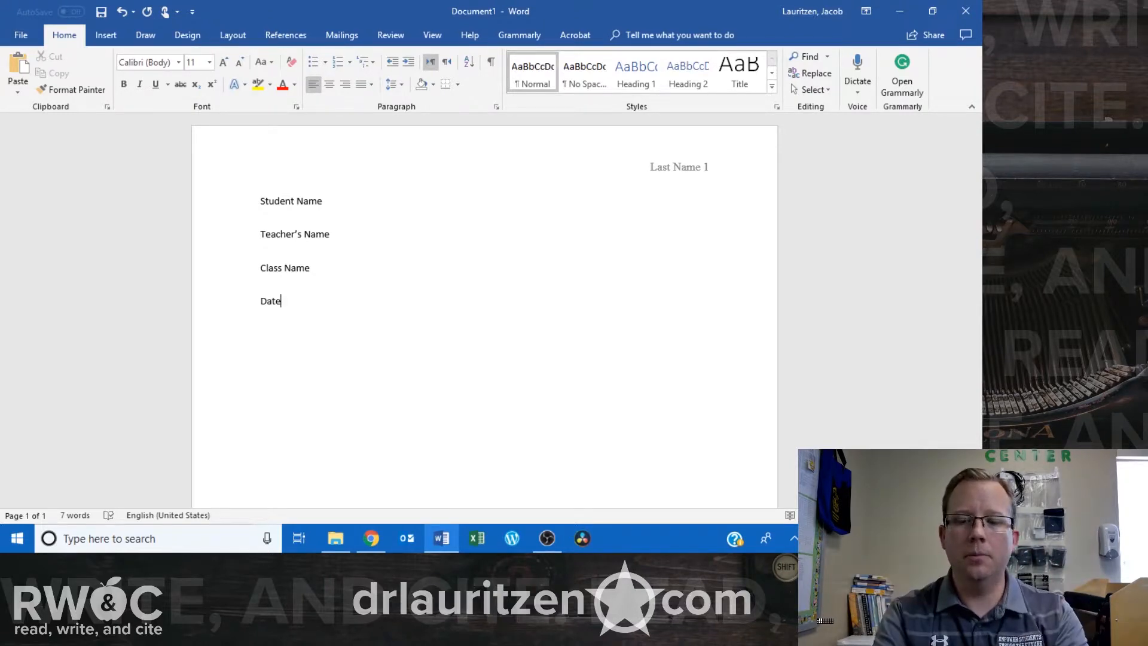
key(BackSpace)
key(BackSpace)
key(BackSpace)
key(BackSpace)
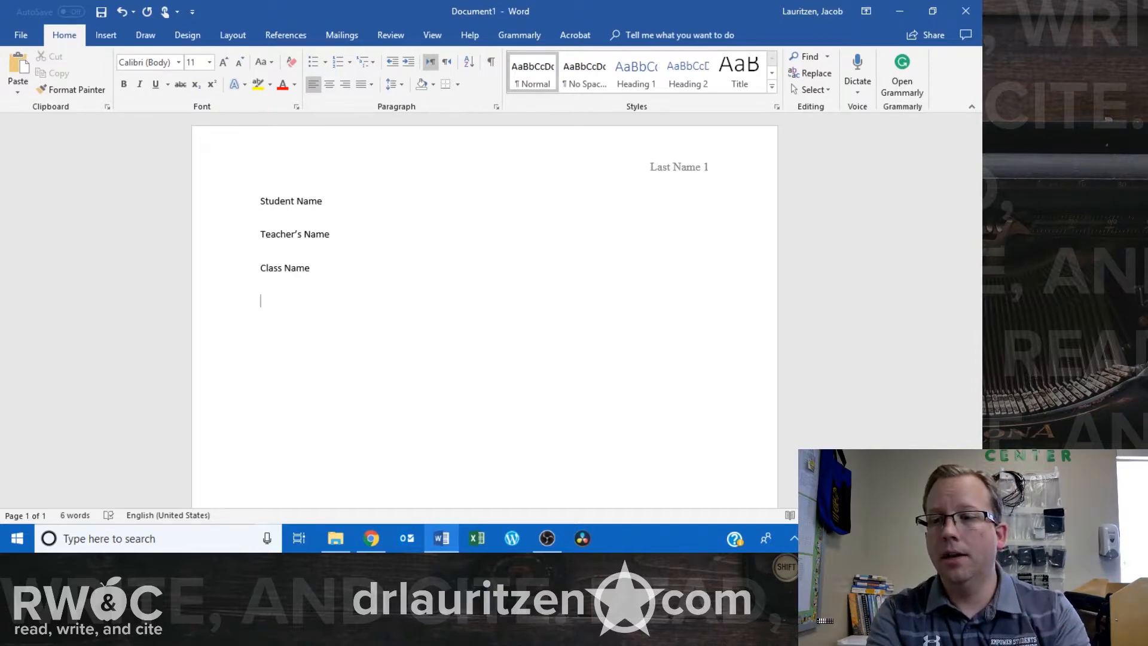
text(10 October)
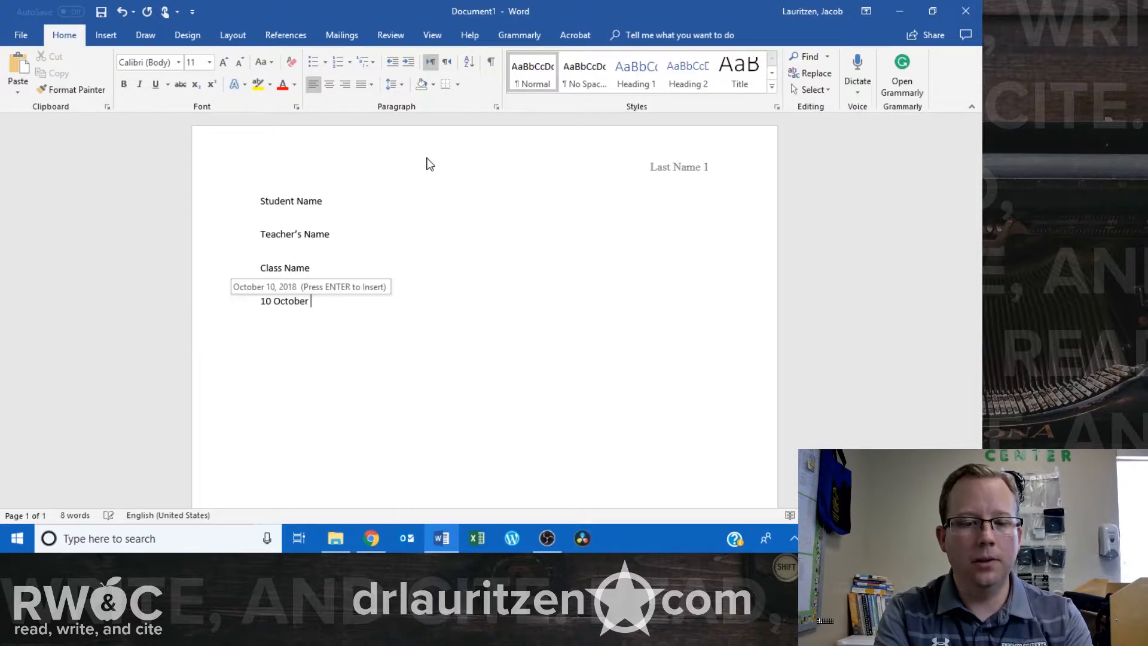
text( 2018)
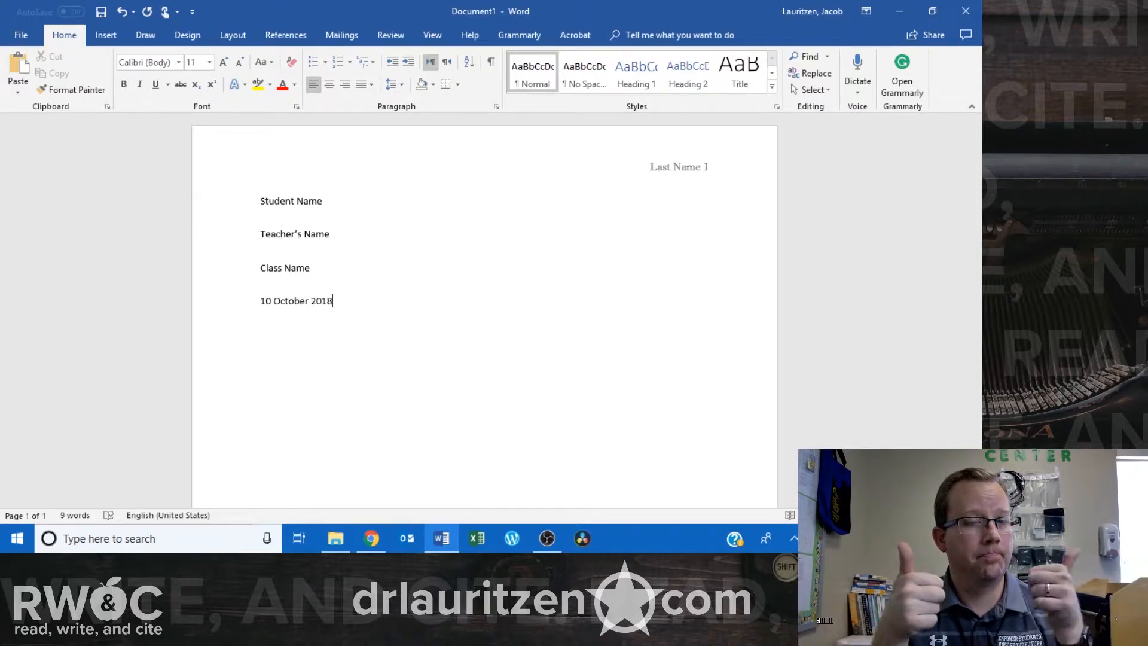
Format the four heading lines, from the student name to the date, in Times New Roman, size 12.
drag(376, 303, 216, 191)
click(178, 62)
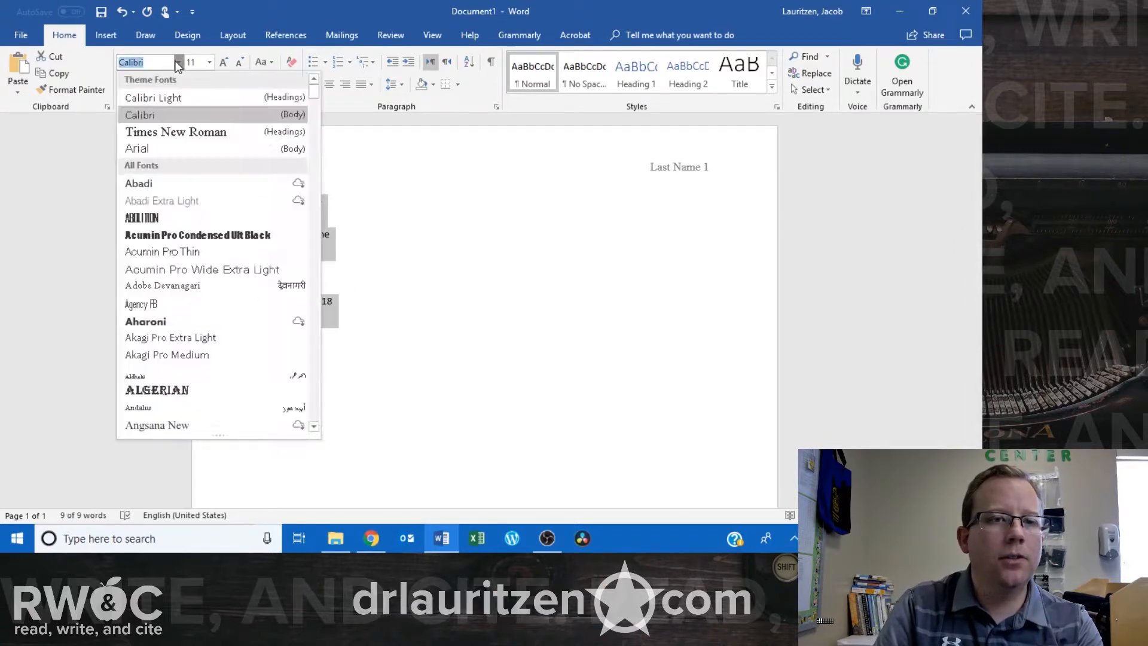
click(176, 132)
click(208, 62)
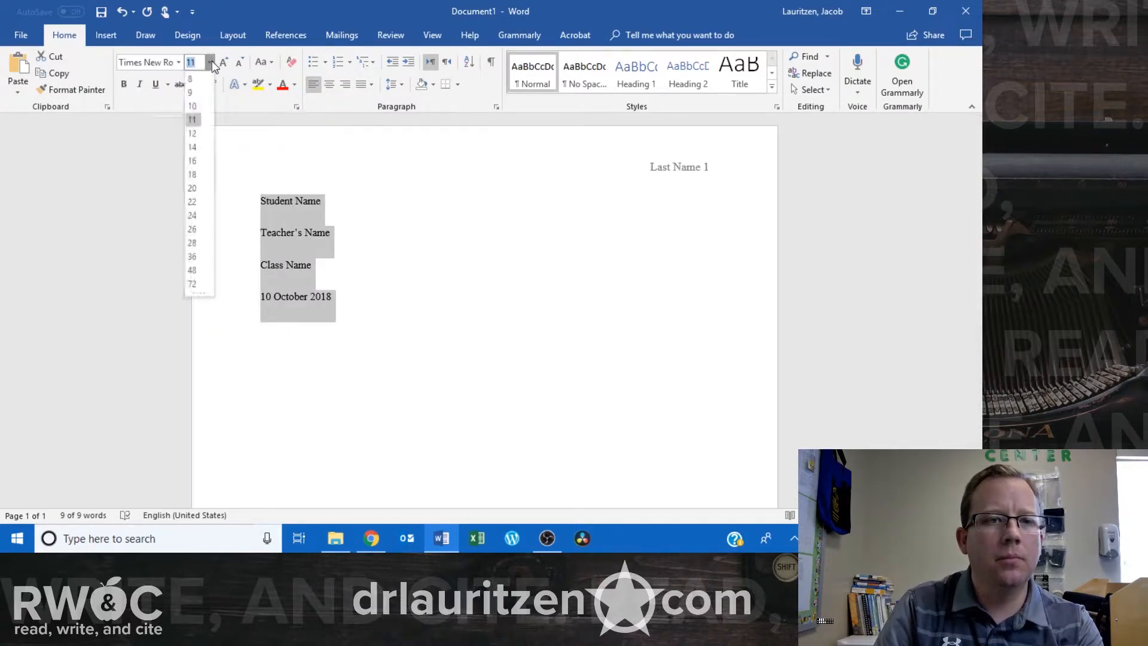
click(192, 133)
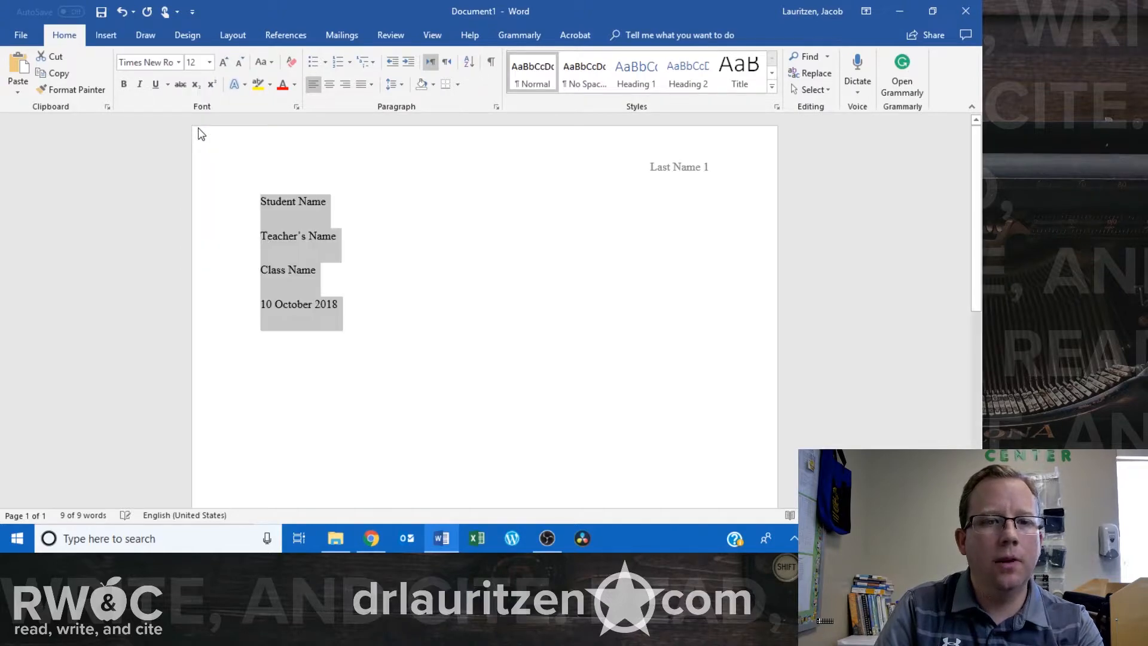
click(441, 249)
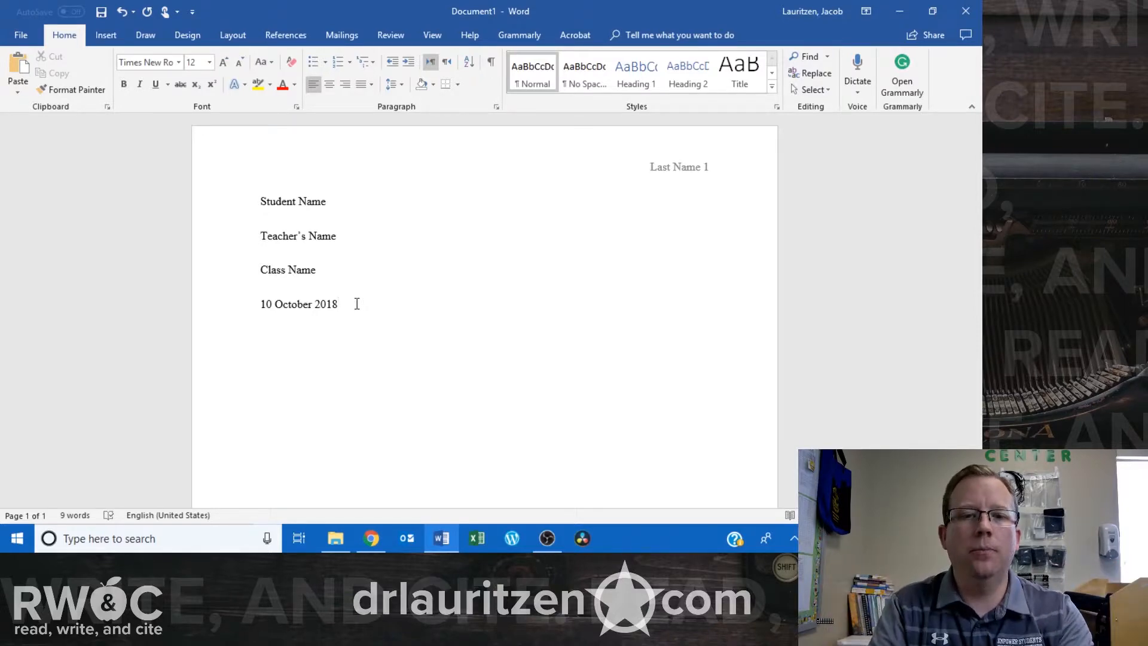
Add a centered line reading "Title" below the date line.
key(Return)
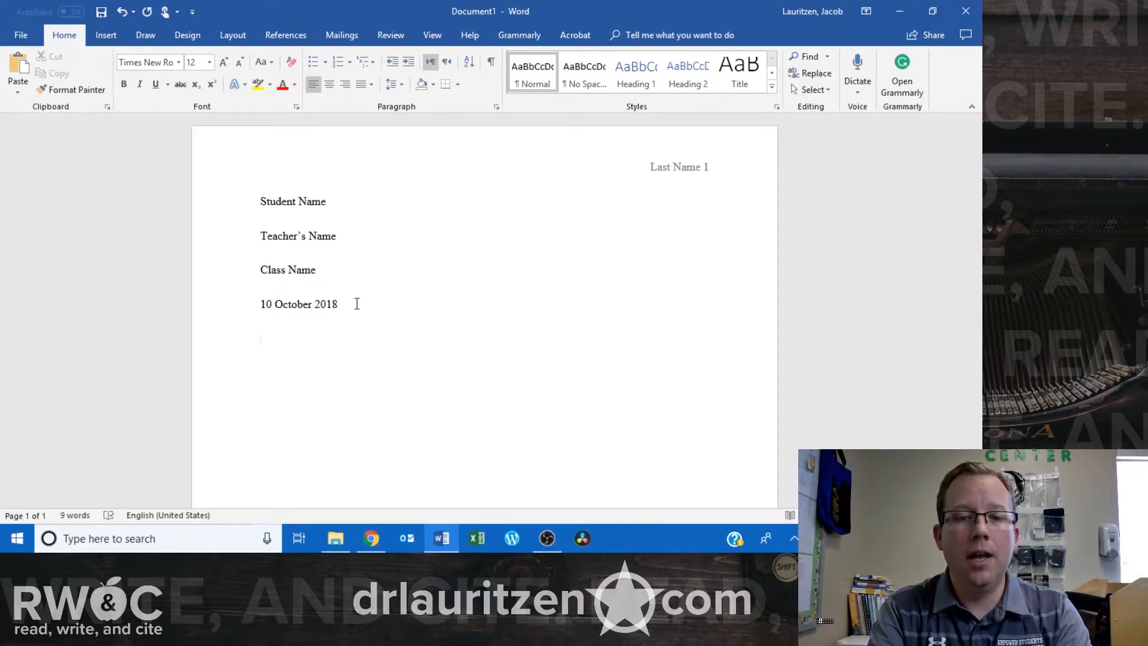
text(Title)
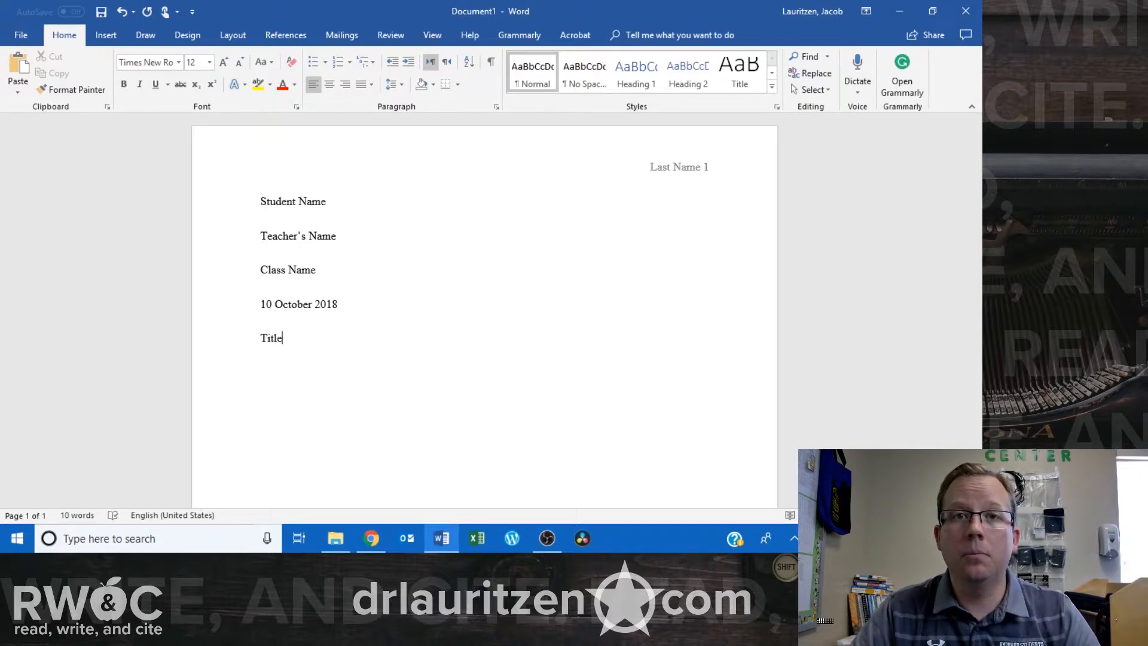
click(329, 85)
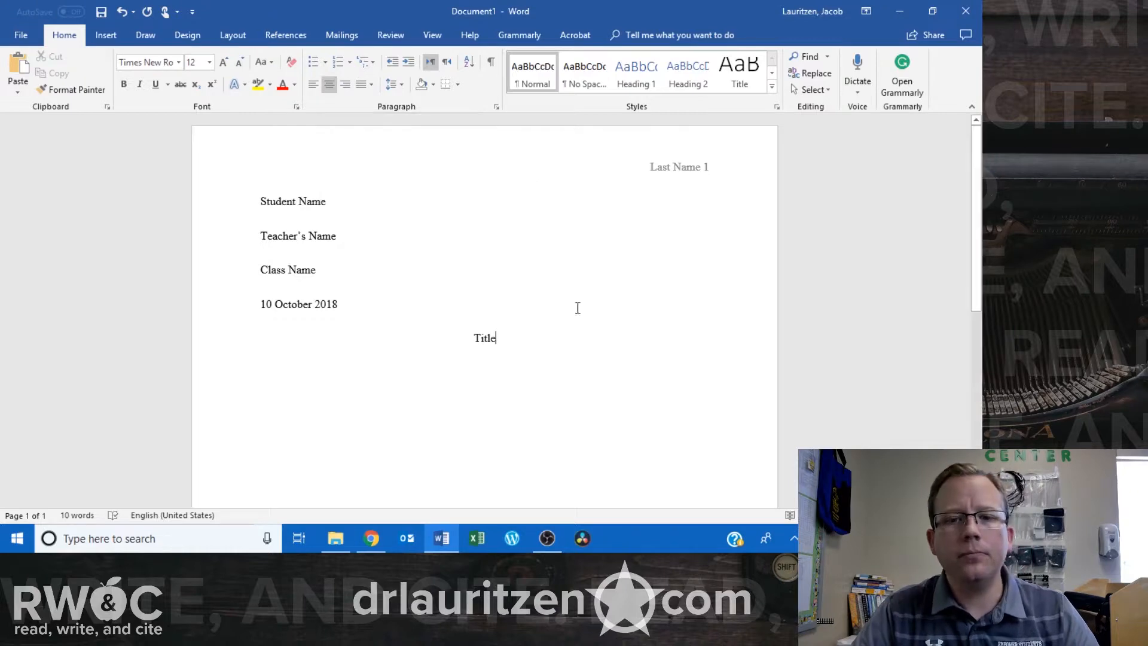
double_click(477, 338)
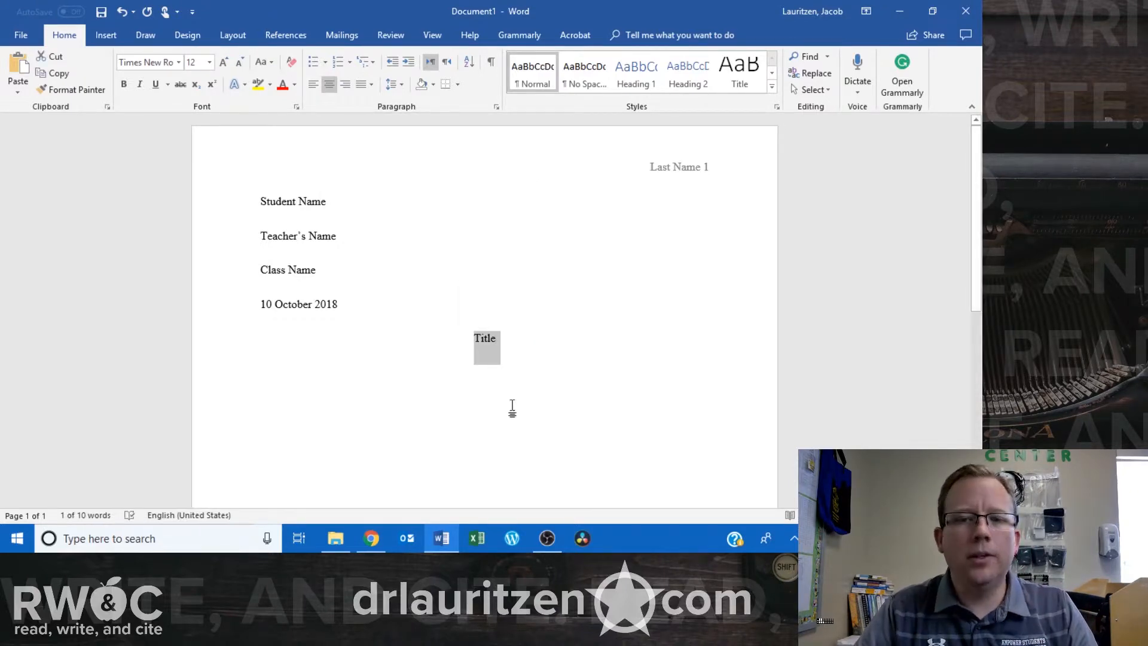
click(561, 349)
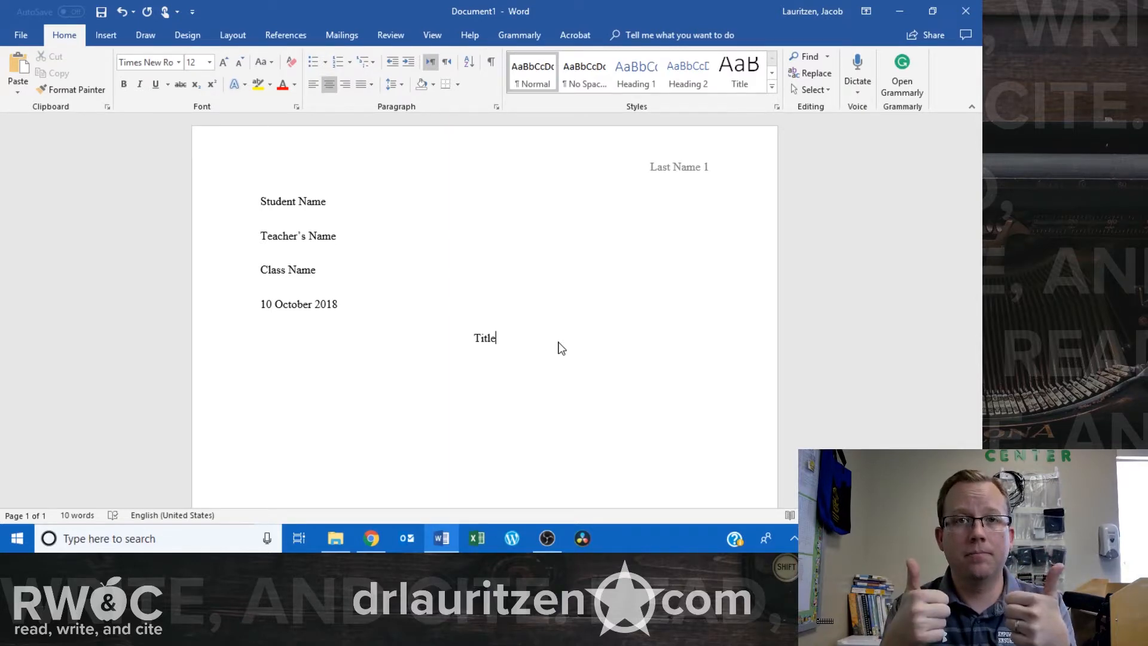
Below the title, add a left-aligned body paragraph with an indented first line reading "Insert".
key(Return)
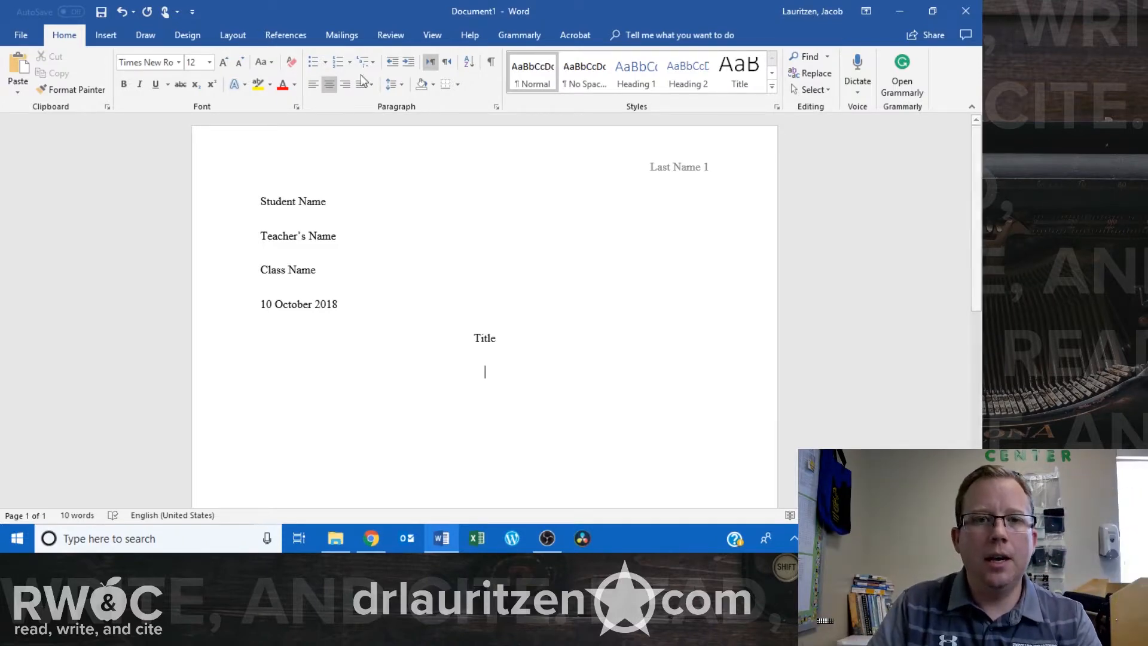
click(315, 86)
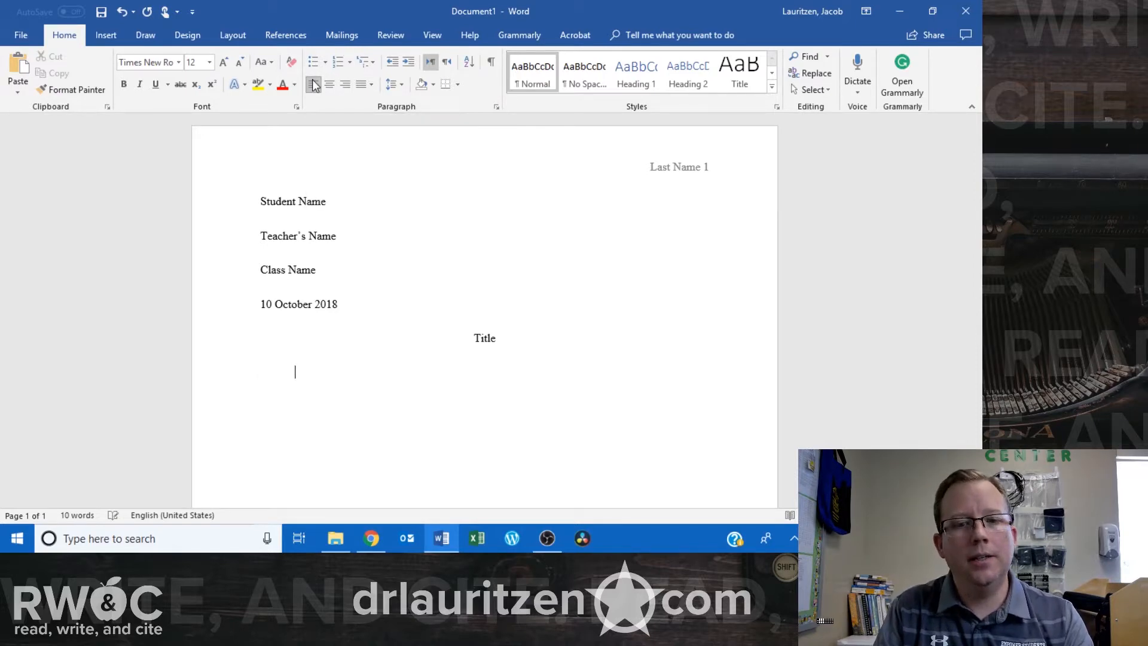
text(Insert)
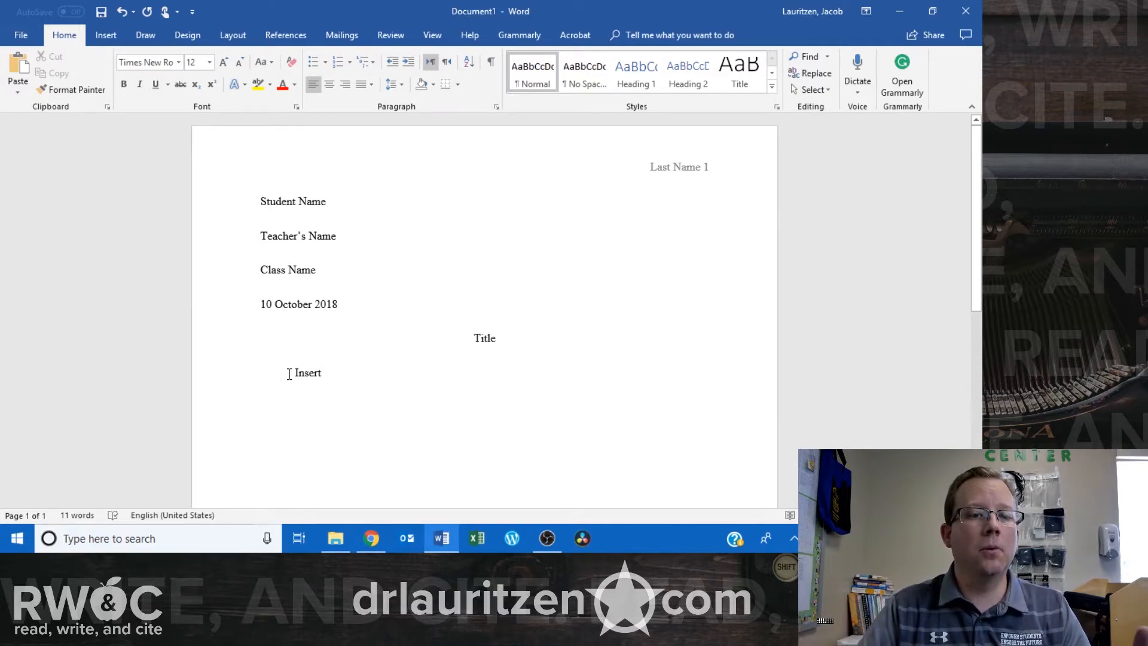
Insert a page break after the body placeholder and compare the page-number headers on both pages.
key(Return)
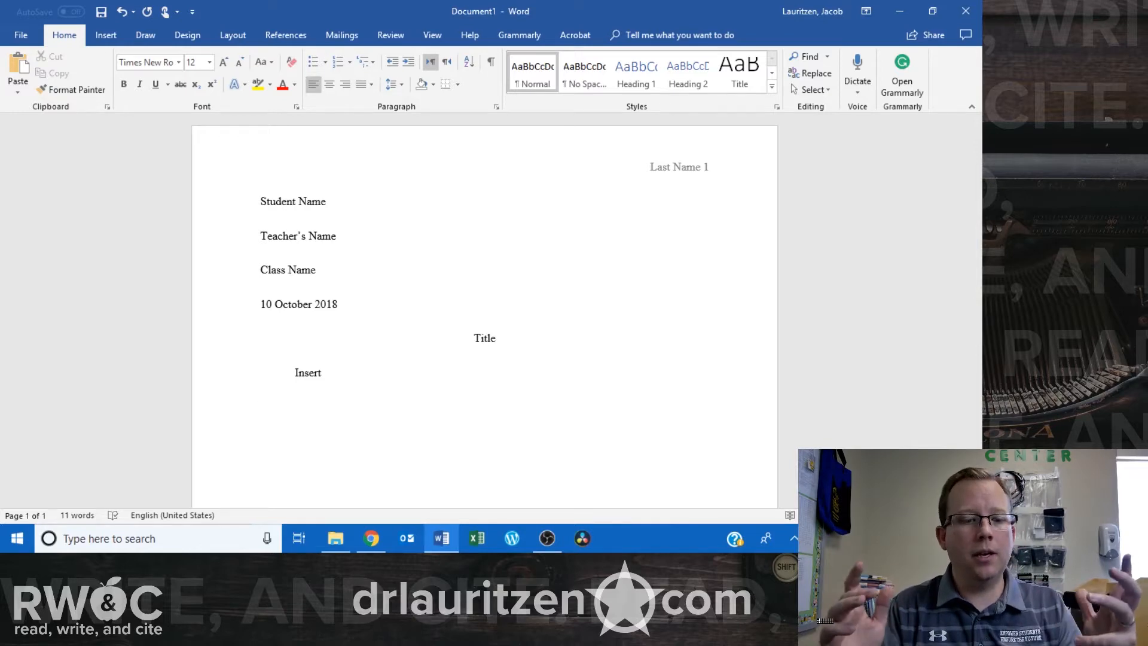
key(ctrl+Return)
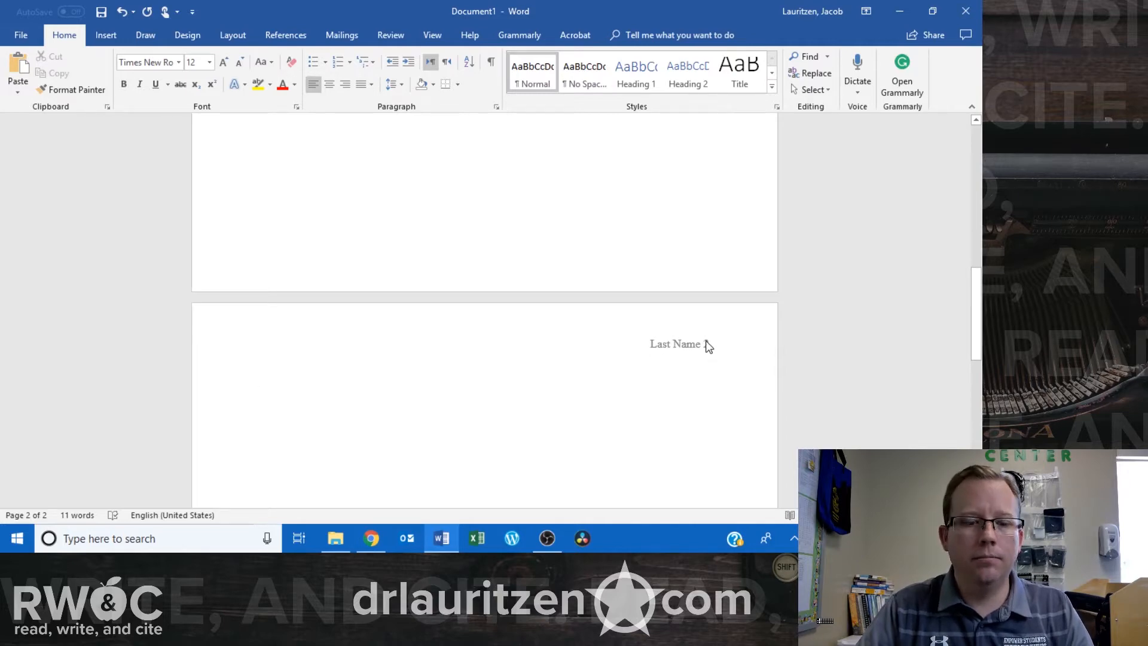
scroll(641, 323, down, 3)
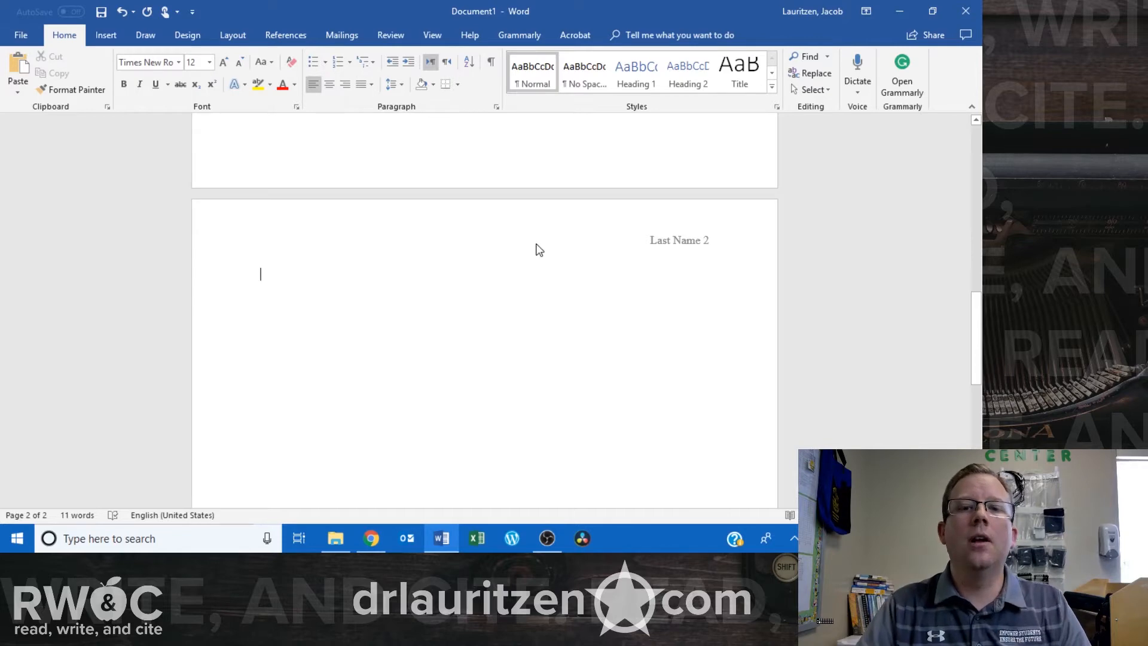
scroll(536, 247, up, 15)
scroll(537, 247, up, 3)
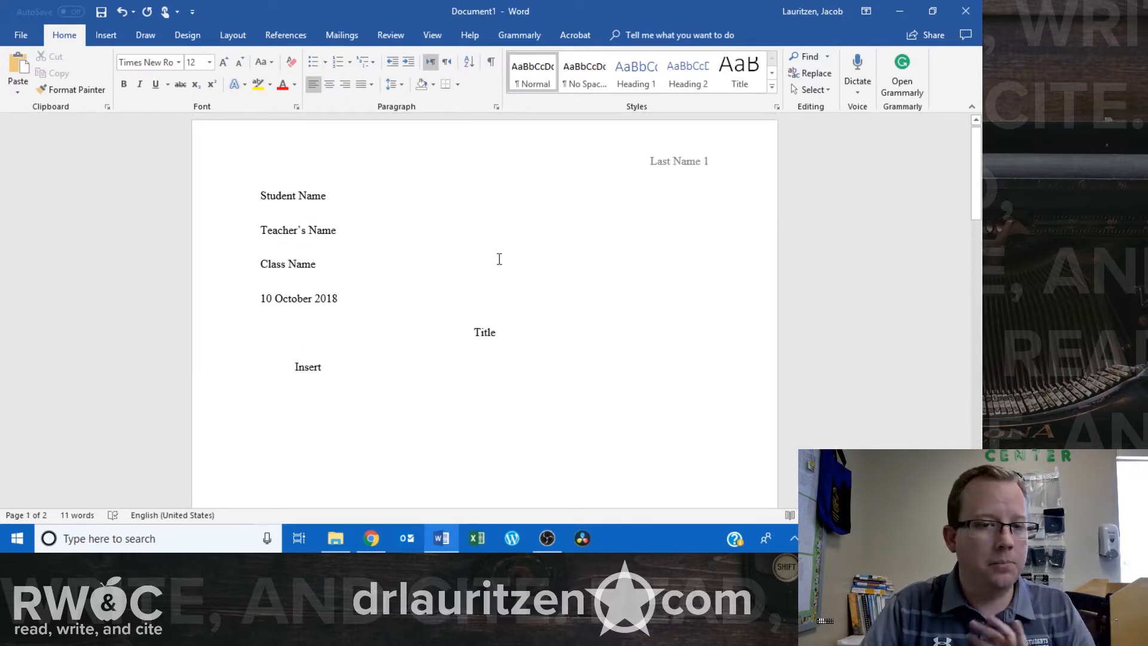
scroll(497, 257, down, 18)
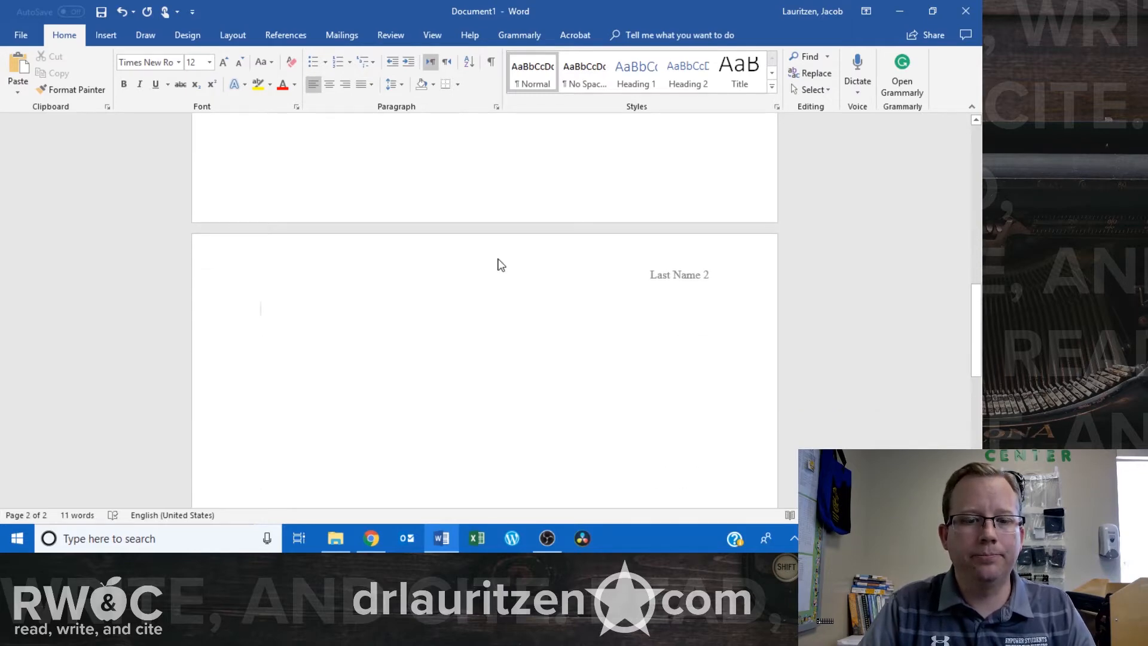
Enter a centered "Works Cited" heading on the second page, with a left-aligned line reading "Insert" below it.
text(Works Cited)
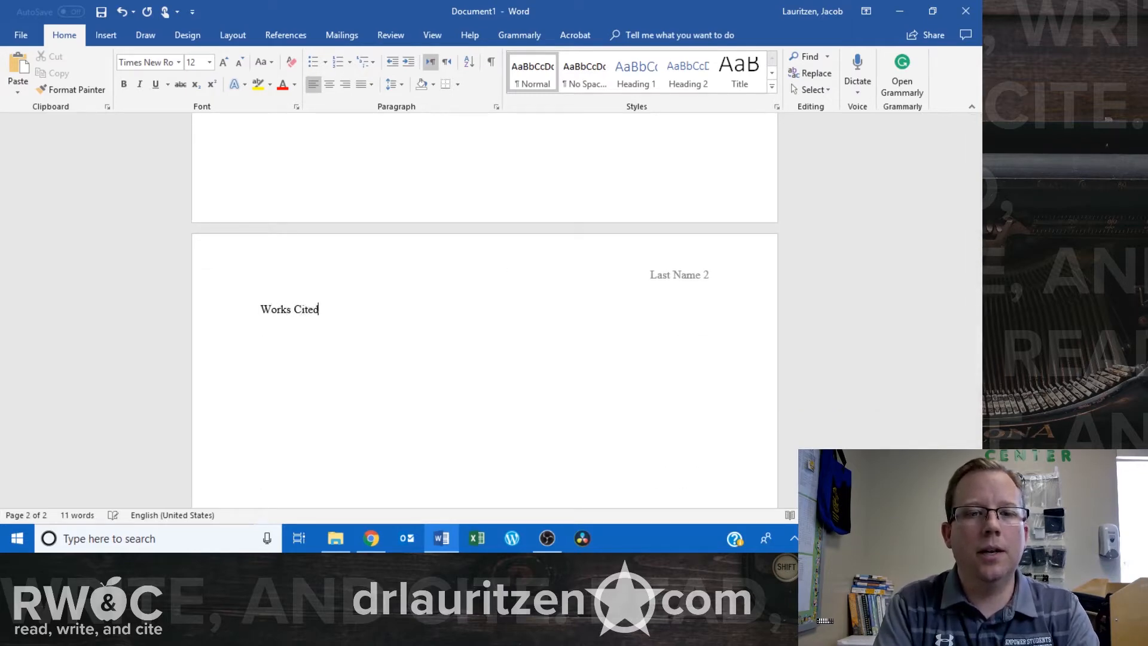
click(327, 86)
key(End)
key(Return)
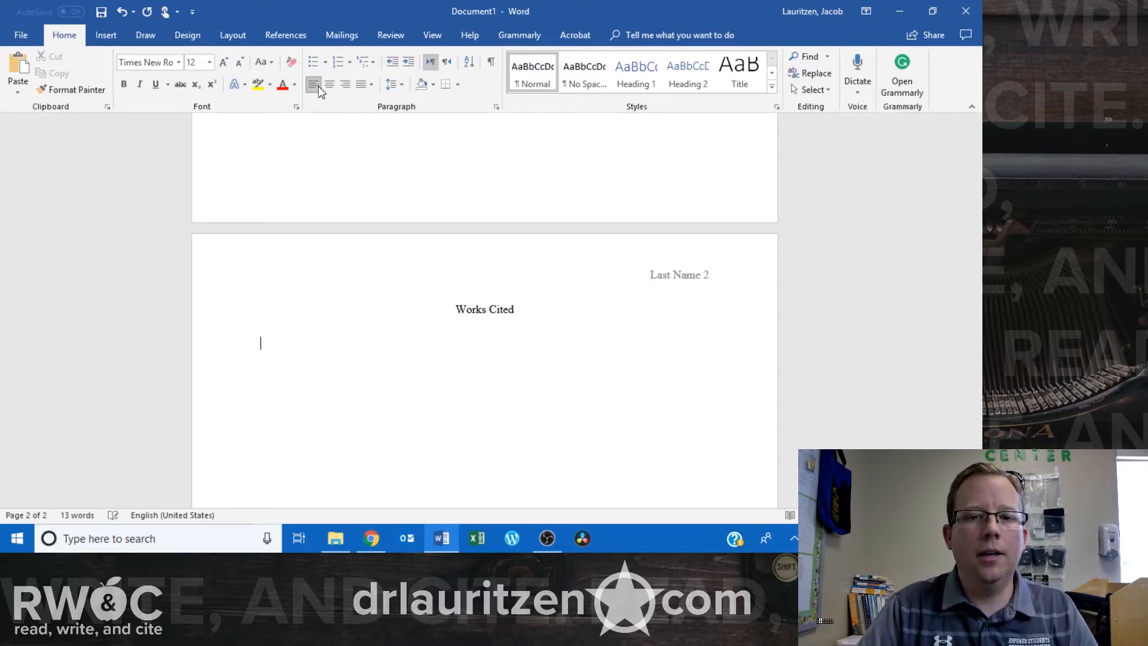
text(Insert)
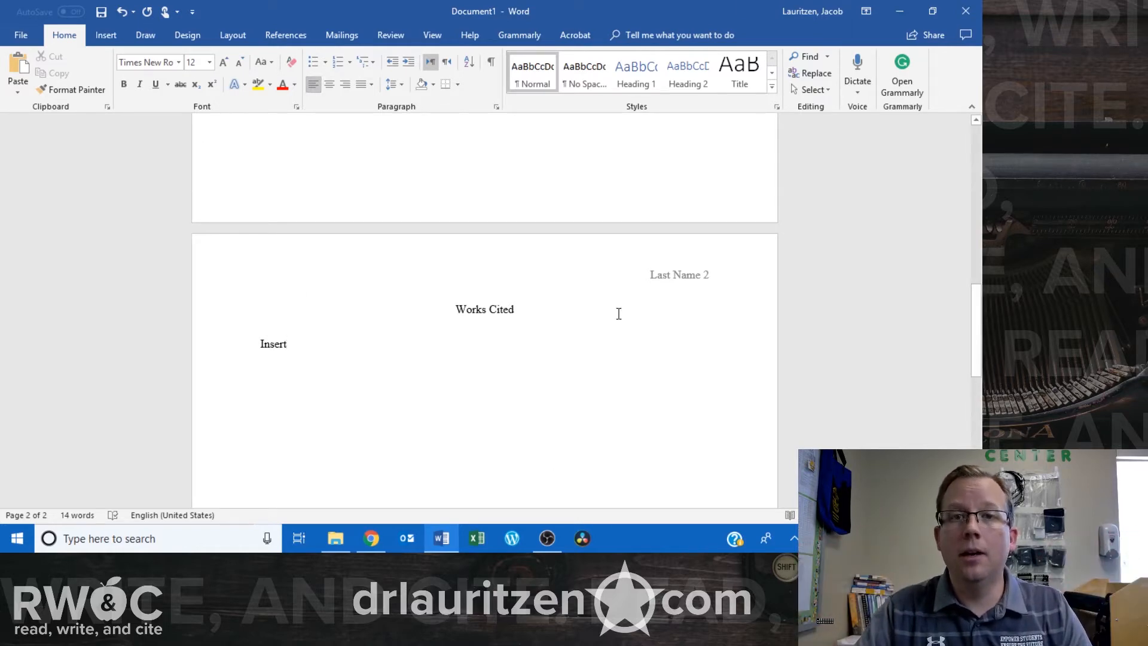
scroll(619, 314, up, 15)
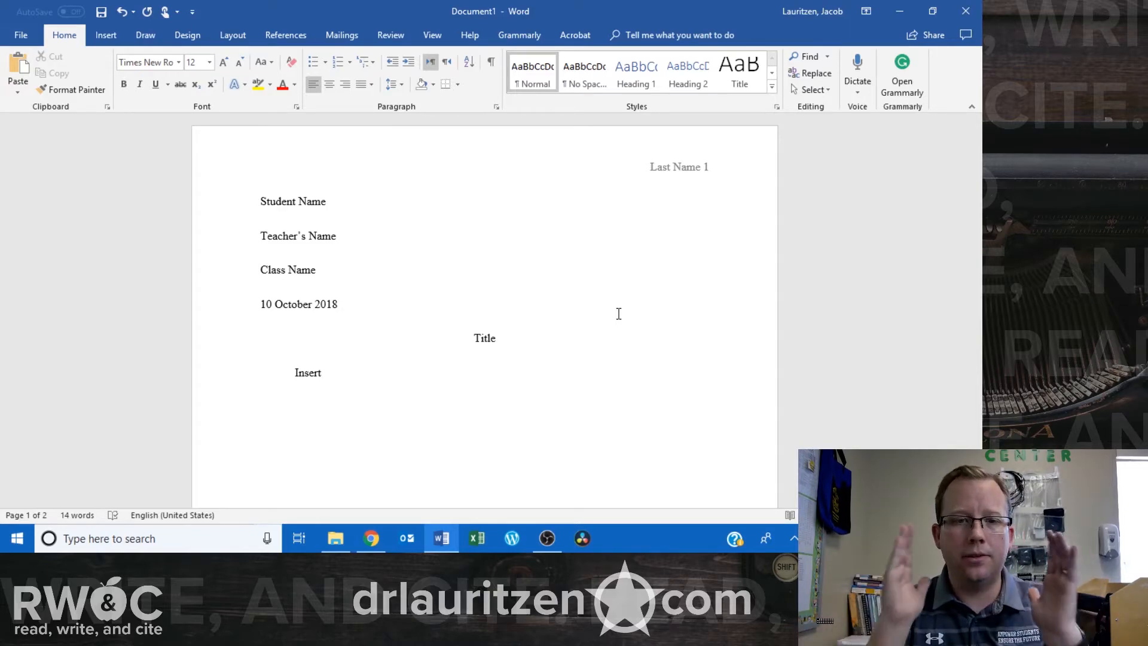
scroll(619, 313, down, 10)
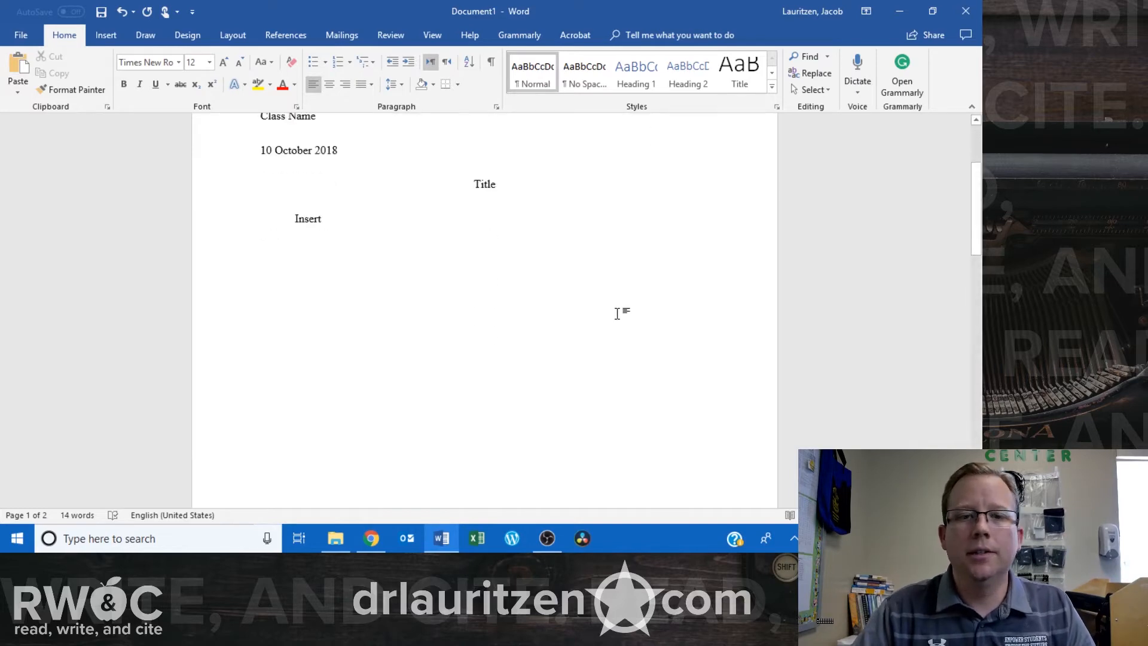
scroll(619, 313, up, 10)
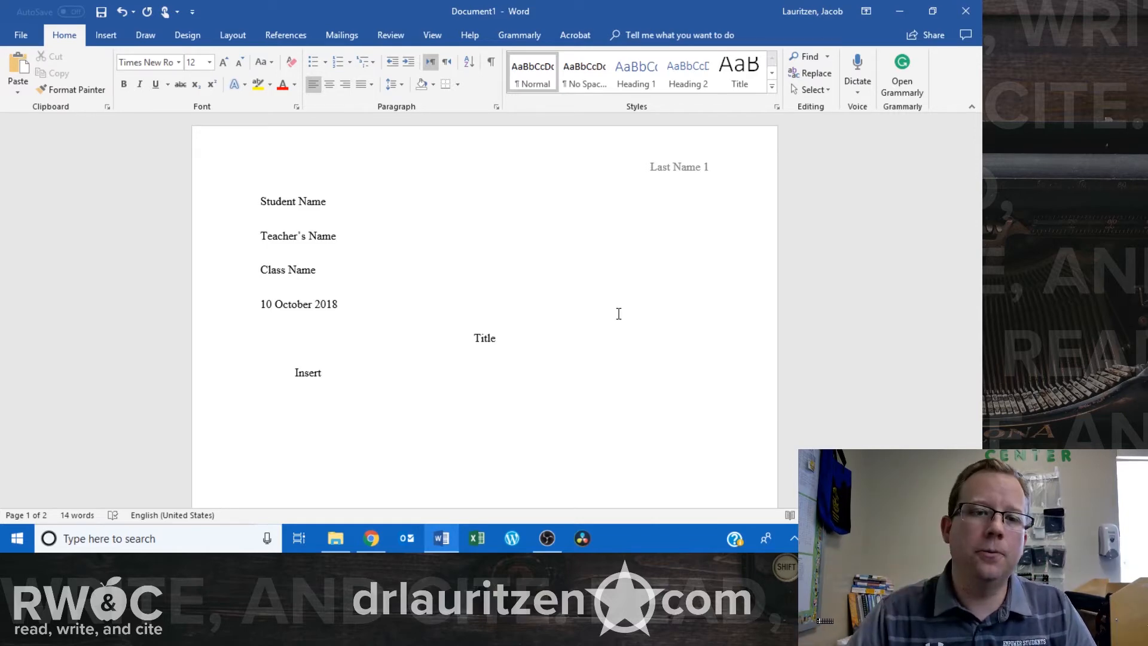
Start saving the document to the Documents folder on This PC as "MLA Template" and open the file format choices.
click(24, 35)
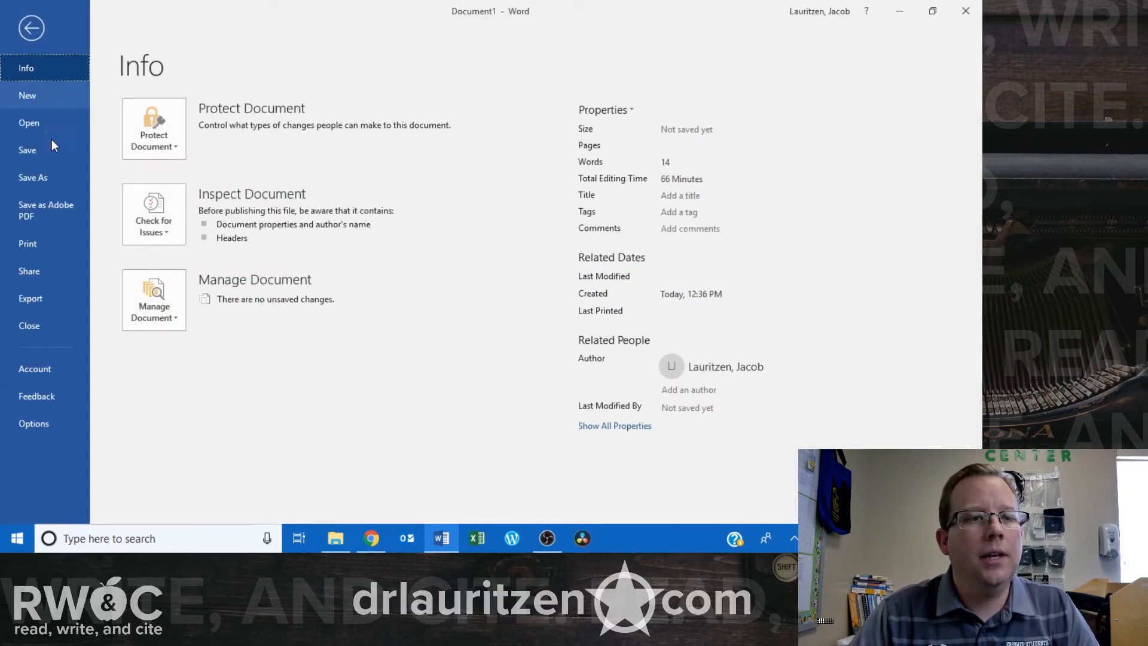
click(56, 187)
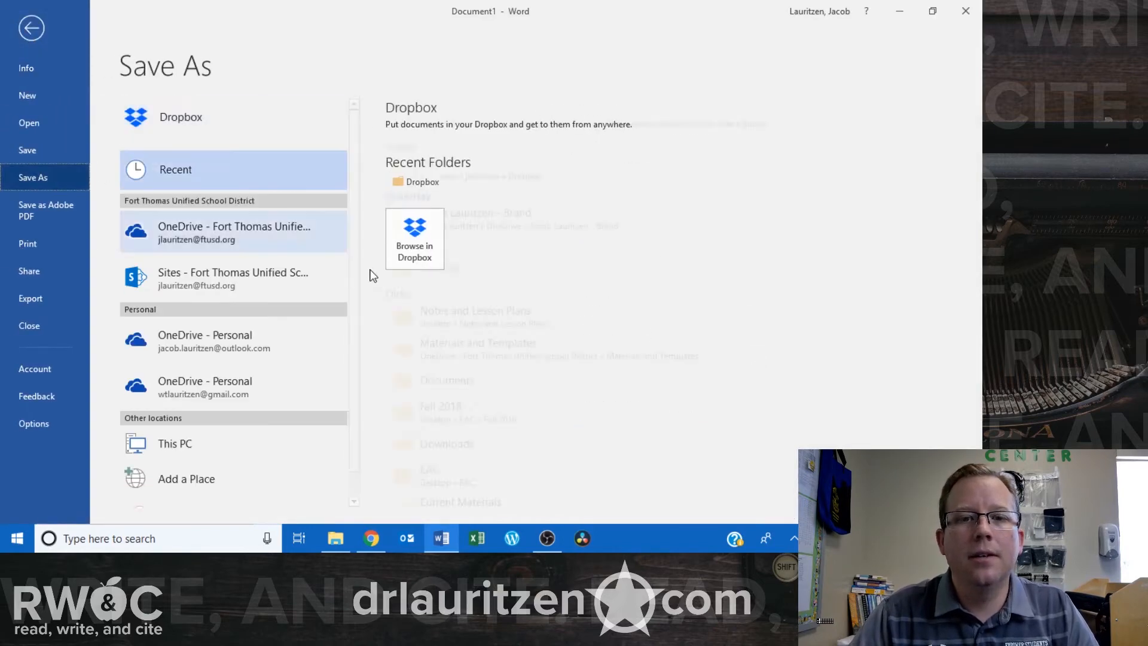
scroll(549, 232, down, 3)
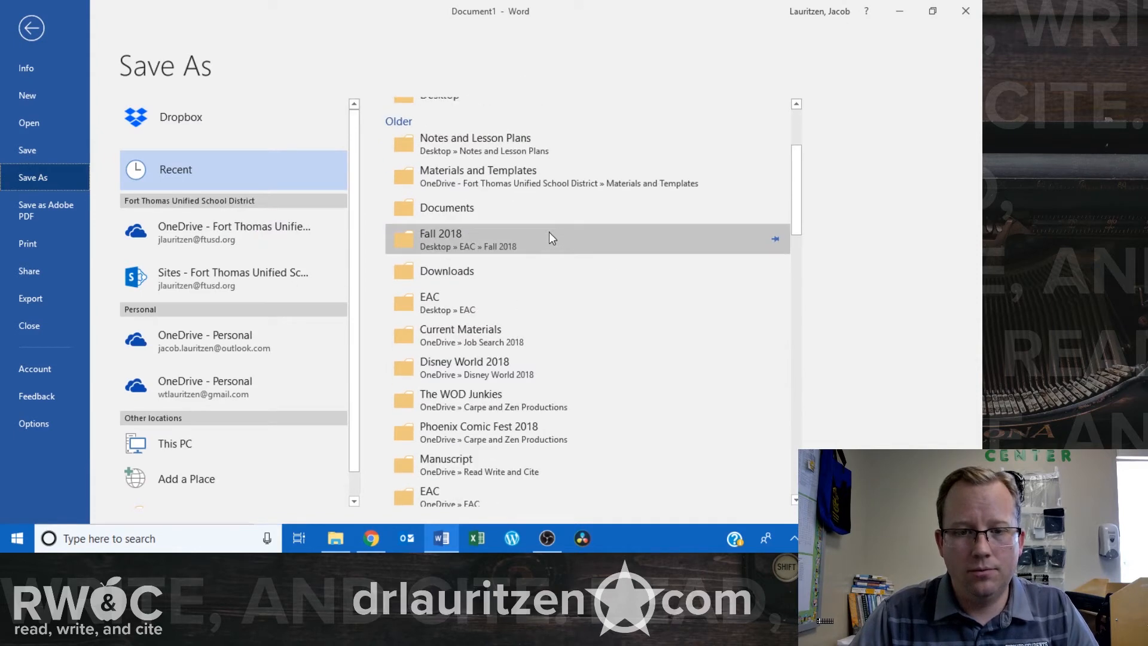
scroll(549, 232, up, 3)
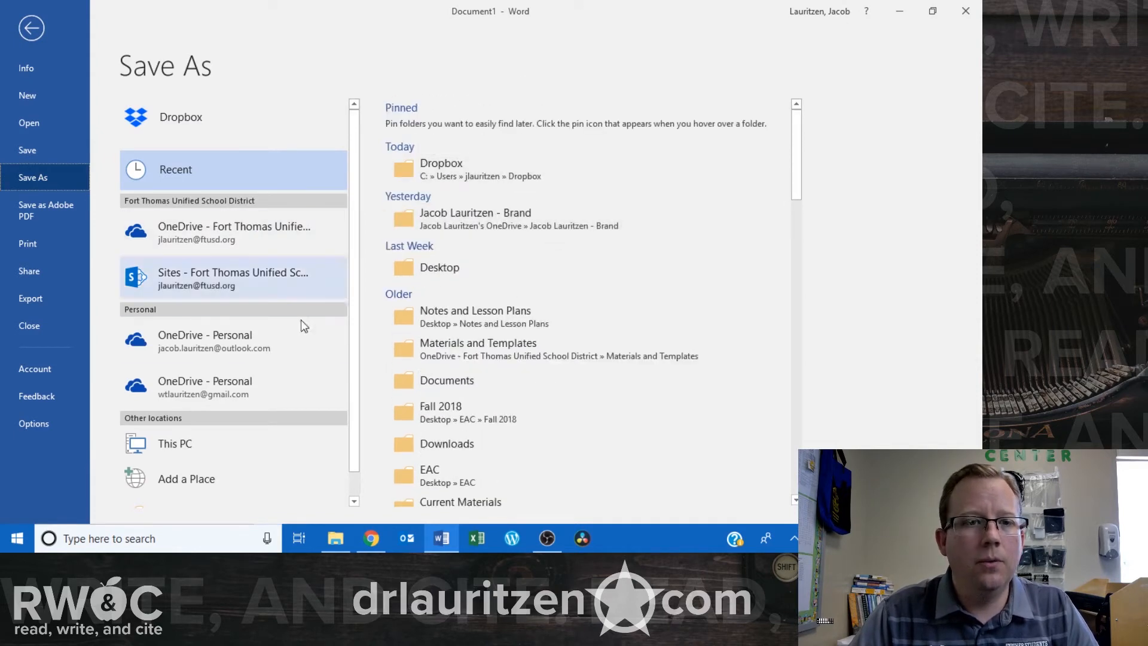
click(201, 450)
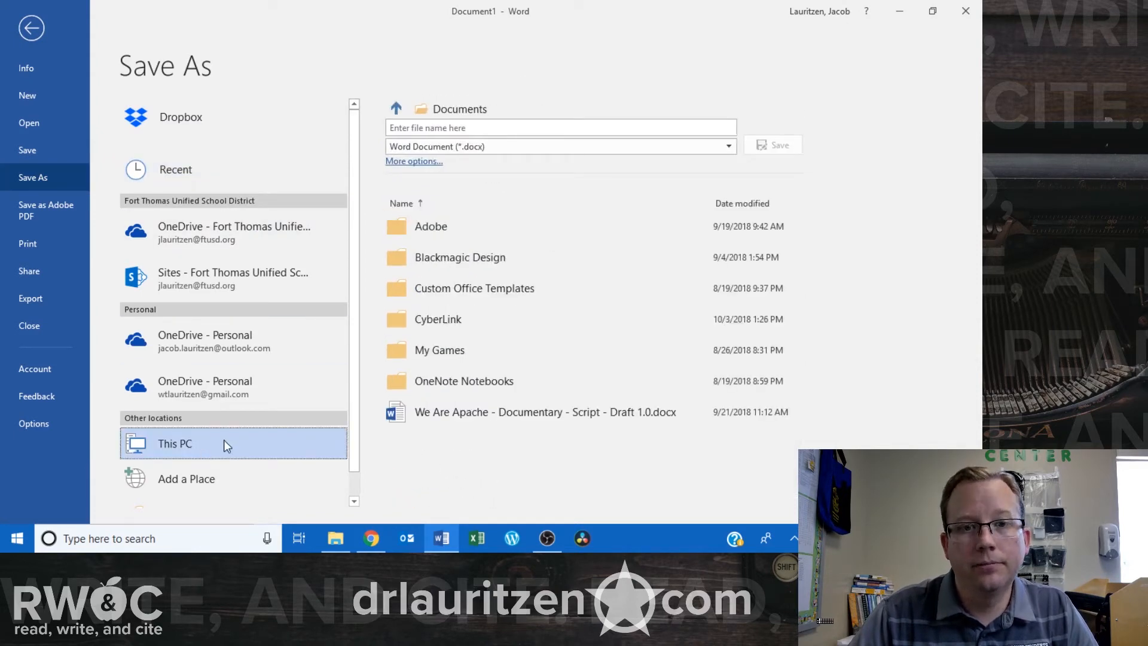
click(462, 125)
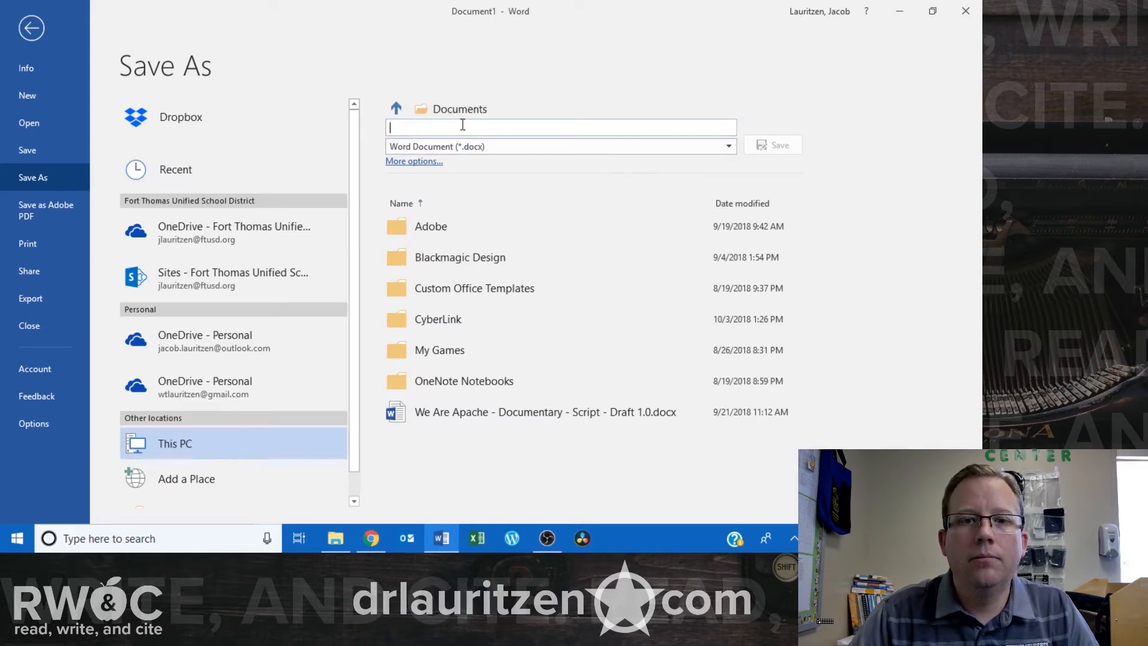
text(MLA Template)
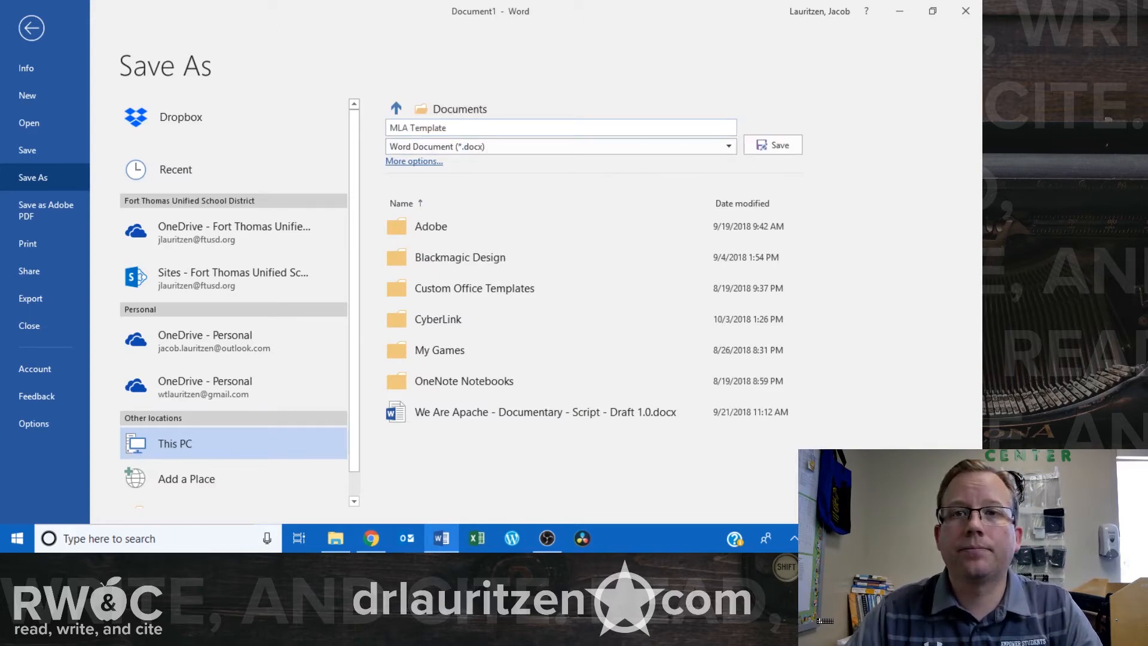
click(727, 147)
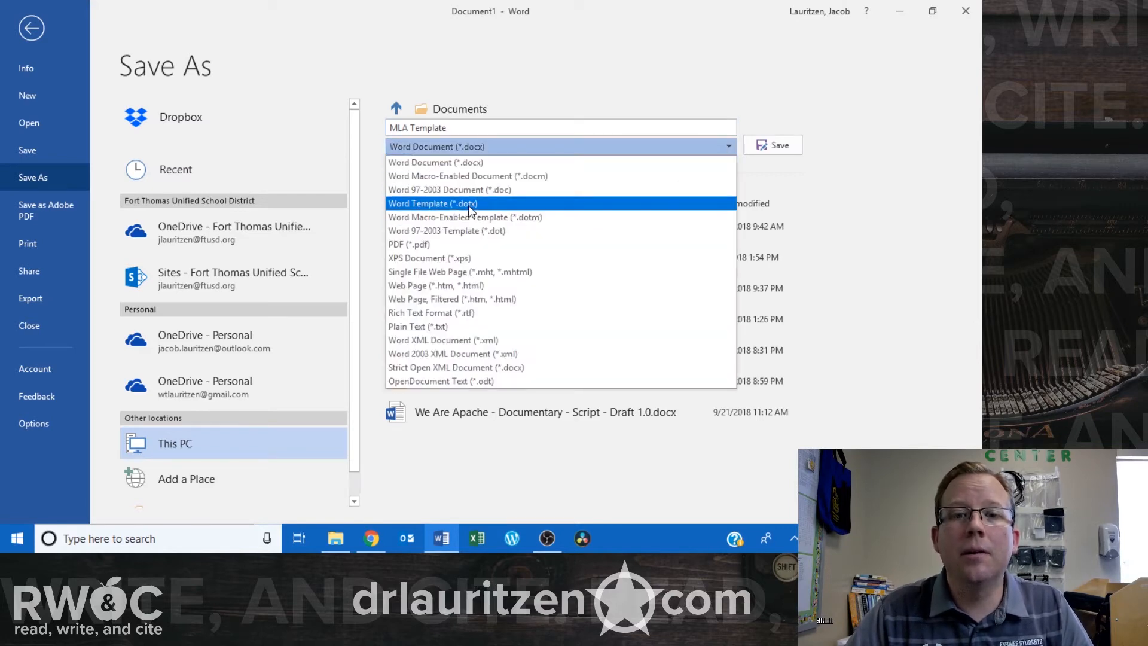